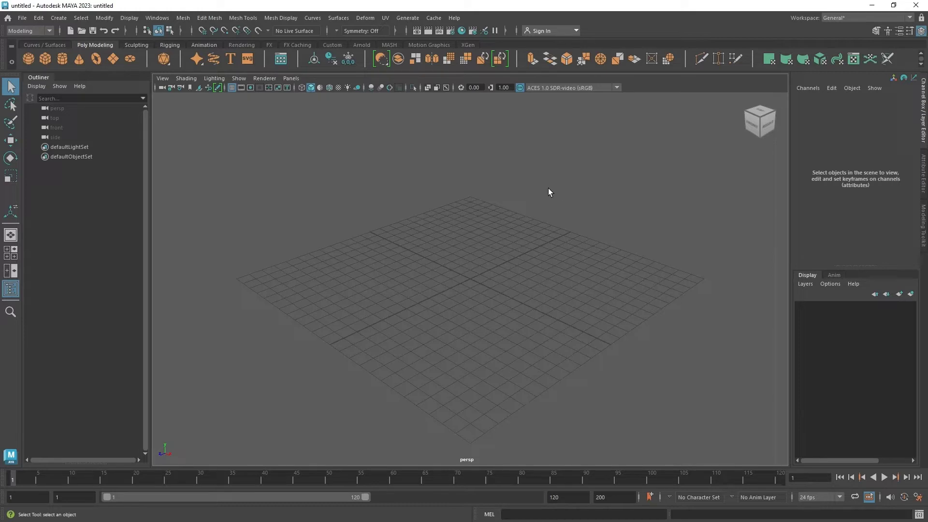
{"action": "key", "text": "x"}
{"action": "key", "text": "c"}
{"action": "key", "text": "v"}
{"action": "key", "text": "c"}
{"action": "key", "text": "z"}
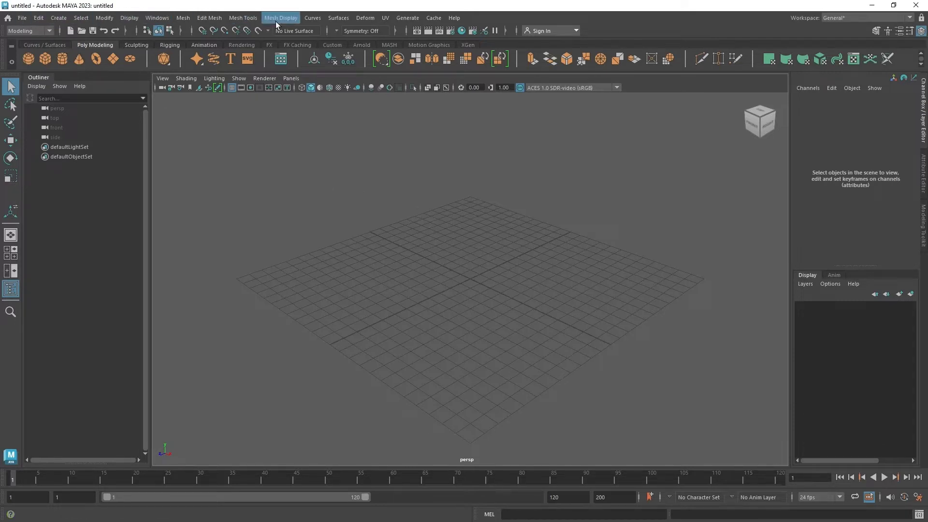
{"action": "left_click", "coordinate": [209, 18]}
{"action": "left_click", "coordinate": [209, 18]}
{"action": "left_click", "coordinate": [183, 17]}
{"action": "left_click", "coordinate": [184, 18]}
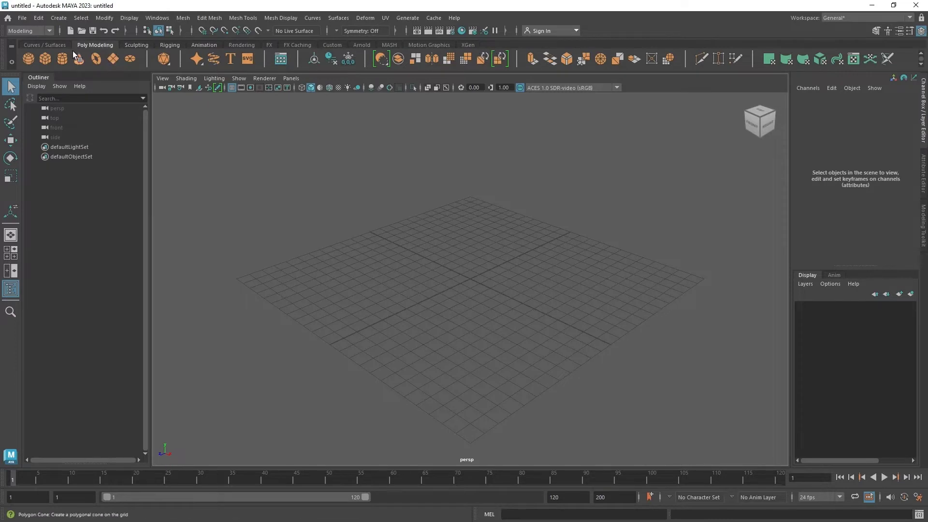
Step: Look through the Curves / Surfaces, Sculpting, Rigging, Animation and Rendering shelves, and return to the Poly Modeling shelf
{"action": "left_click", "coordinate": [54, 44]}
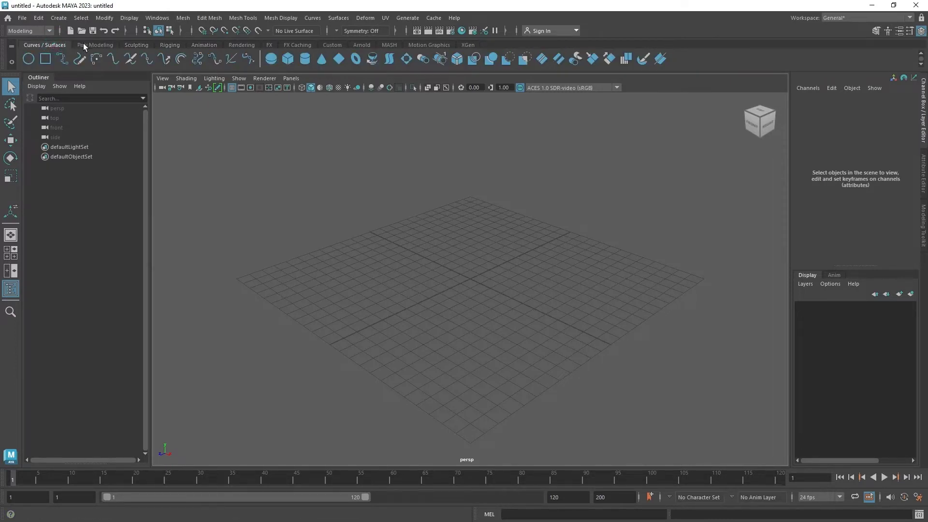
{"action": "left_click", "coordinate": [86, 44]}
{"action": "left_click", "coordinate": [137, 44]}
{"action": "left_click", "coordinate": [169, 43]}
{"action": "left_click", "coordinate": [200, 44]}
{"action": "left_click", "coordinate": [242, 45]}
{"action": "left_click", "coordinate": [95, 44]}
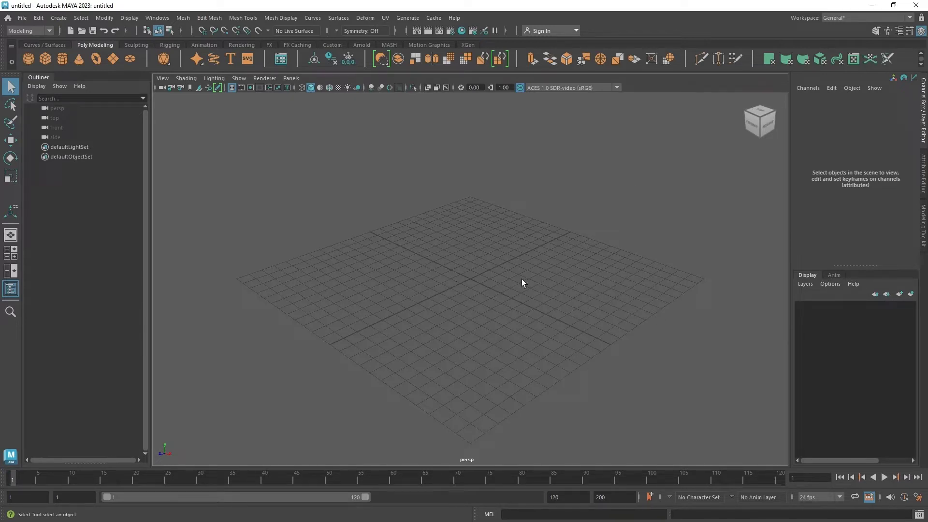
Step: Orbit, pan and zoom the perspective view to examine the empty grid from a lower, more distant angle
{"action": "left_click_drag", "start_coordinate": [513, 285], "coordinate": [467, 278], "text": "alt"}
{"action": "middle_click_drag", "start_coordinate": [485, 298], "coordinate": [468, 279], "text": "alt"}
{"action": "mouse_move", "coordinate": [468, 279]}
{"action": "right_mouse_down", "text": "alt"}
{"action": "mouse_move", "coordinate": [451, 258]}
{"action": "mouse_move", "coordinate": [489, 338]}
{"action": "mouse_move", "coordinate": [632, 400]}
{"action": "mouse_move", "coordinate": [456, 270]}
{"action": "mouse_move", "coordinate": [582, 406]}
{"action": "mouse_move", "coordinate": [469, 285]}
{"action": "right_mouse_up", "text": "alt"}
{"action": "scroll", "coordinate": [465, 283], "scroll_direction": "down", "scroll_amount": 5}
{"action": "left_click_drag", "start_coordinate": [456, 285], "coordinate": [433, 271], "text": "alt"}
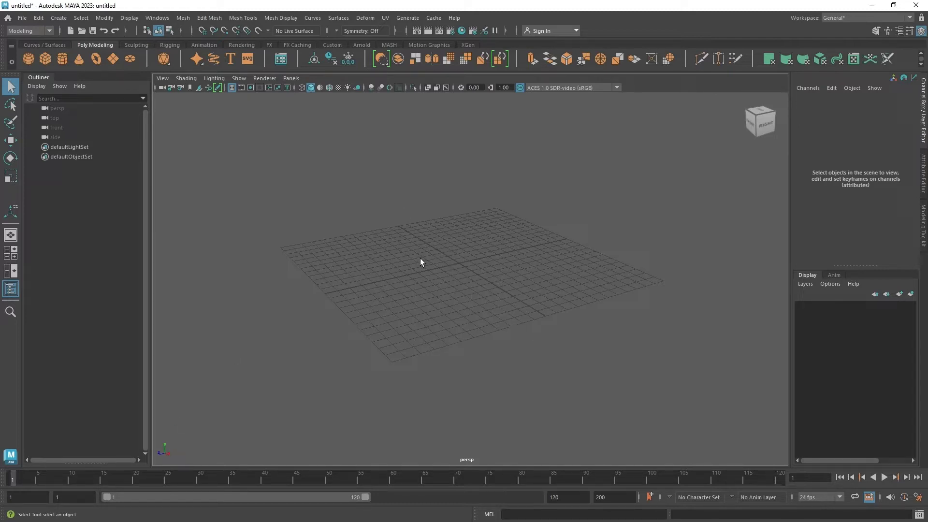
{"action": "left_click_drag", "start_coordinate": [429, 257], "coordinate": [438, 259], "text": "alt"}
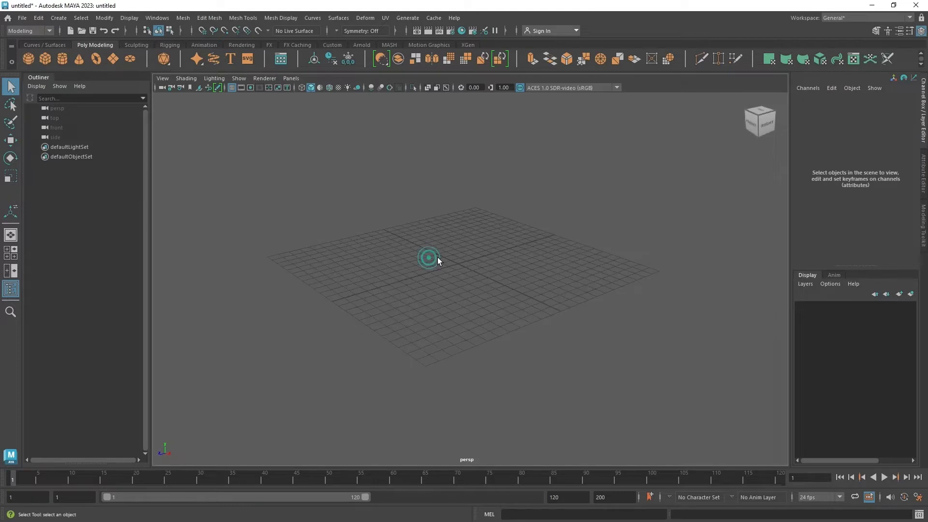
Step: Toggle the Channel Box / Layer Editor and Attribute Editor off and on, ending with the Channel Box / Layer Editor shown
{"action": "left_click", "coordinate": [924, 125]}
{"action": "left_click", "coordinate": [923, 124]}
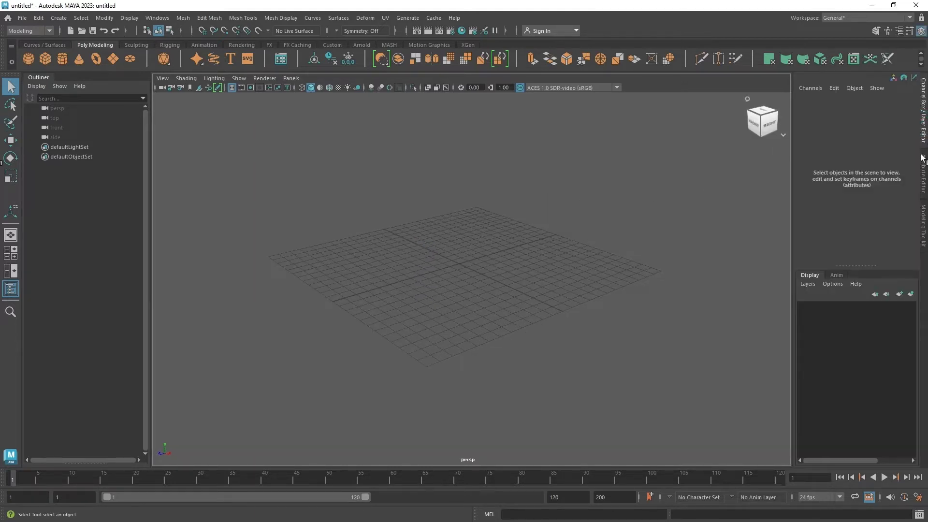
{"action": "left_click", "coordinate": [923, 172]}
{"action": "left_click", "coordinate": [923, 172]}
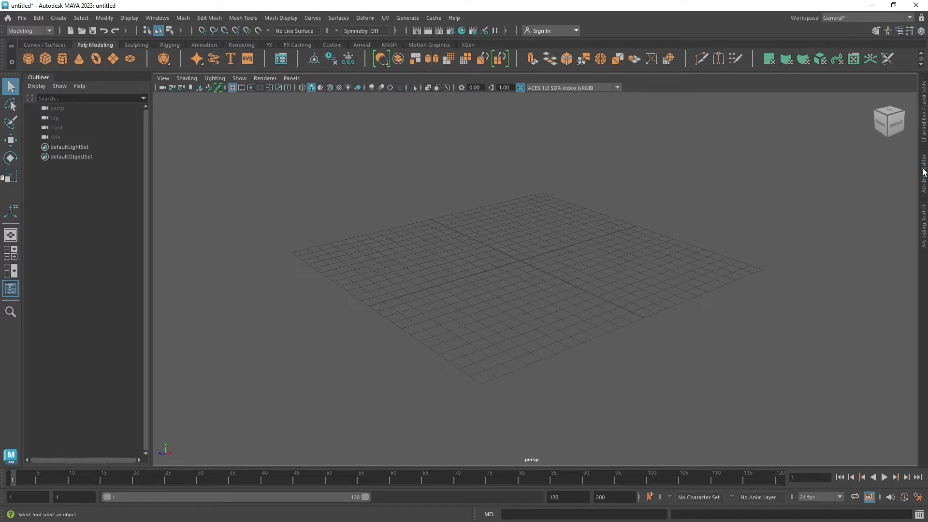
{"action": "left_click", "coordinate": [924, 169]}
{"action": "left_click", "coordinate": [924, 136]}
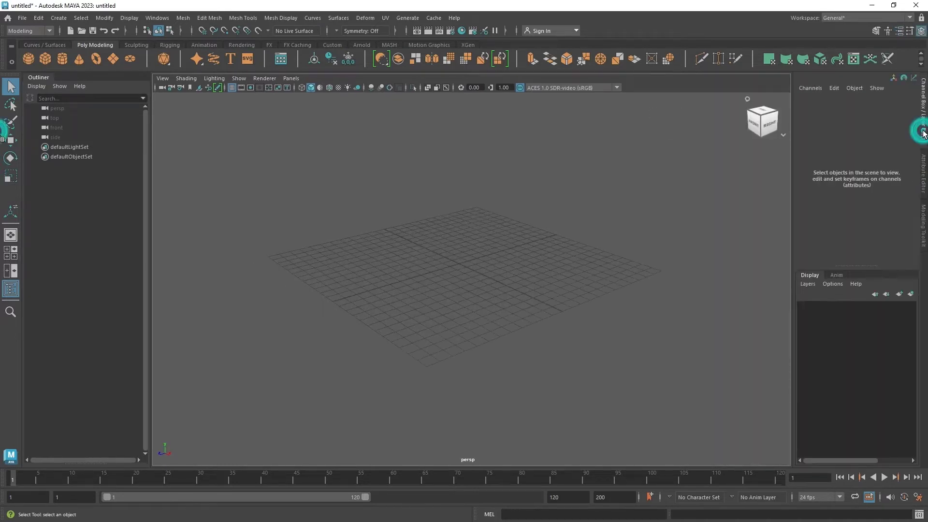
{"action": "key", "text": "ctrl+a"}
{"action": "key", "text": "ctrl+a"}
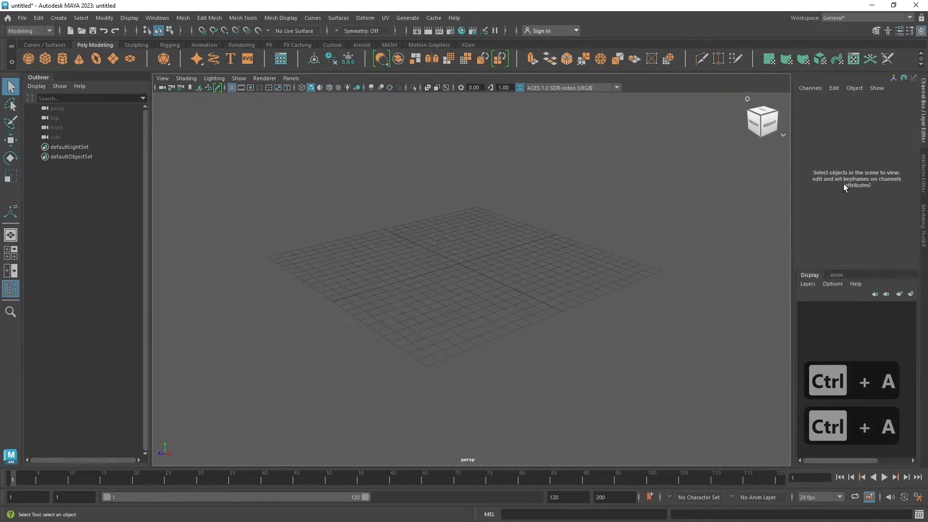
{"action": "key", "text": "ctrl+a"}
{"action": "key", "text": "ctrl+a"}
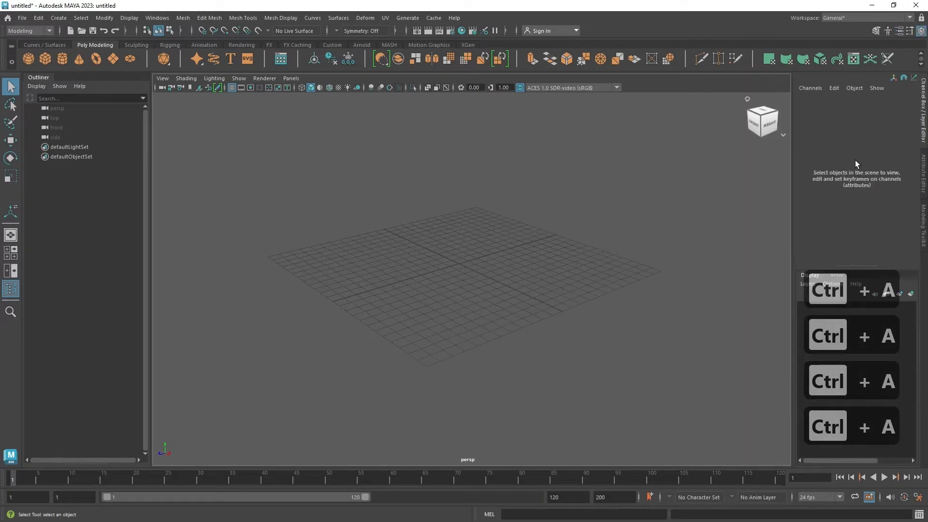
{"action": "left_click", "coordinate": [923, 128]}
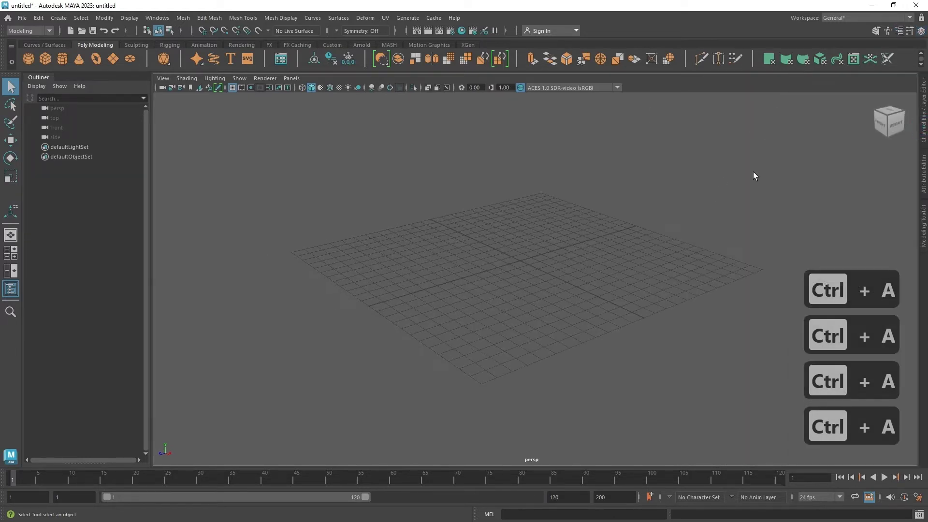
{"action": "left_click", "coordinate": [921, 123]}
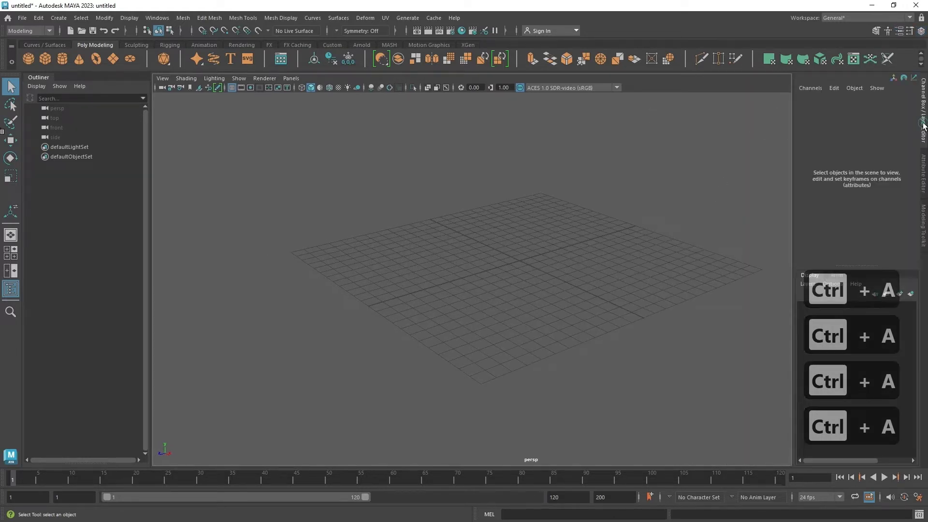
{"action": "left_click", "coordinate": [634, 170]}
{"action": "left_click_drag", "start_coordinate": [581, 186], "coordinate": [555, 195], "text": "alt"}
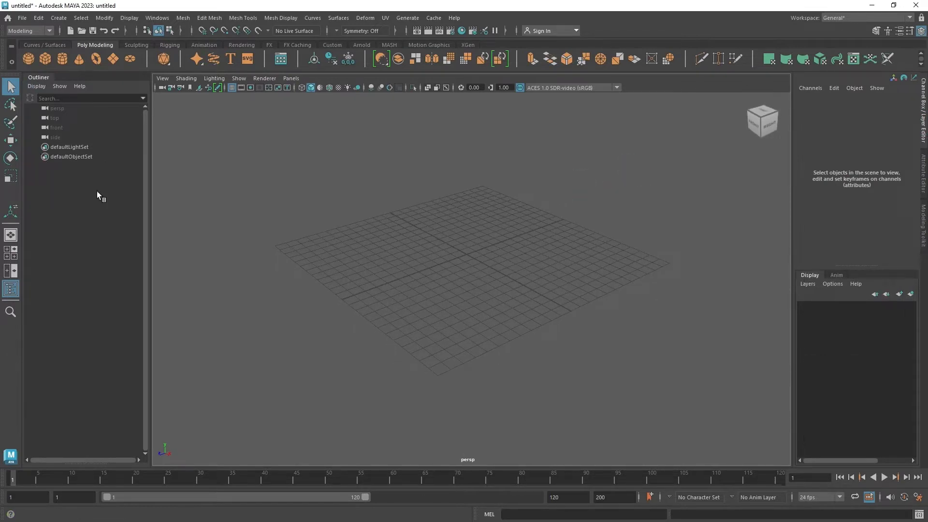
Step: Collapse and restore the Outliner twice, leaving it expanded beside the viewport
{"action": "left_click", "coordinate": [39, 77]}
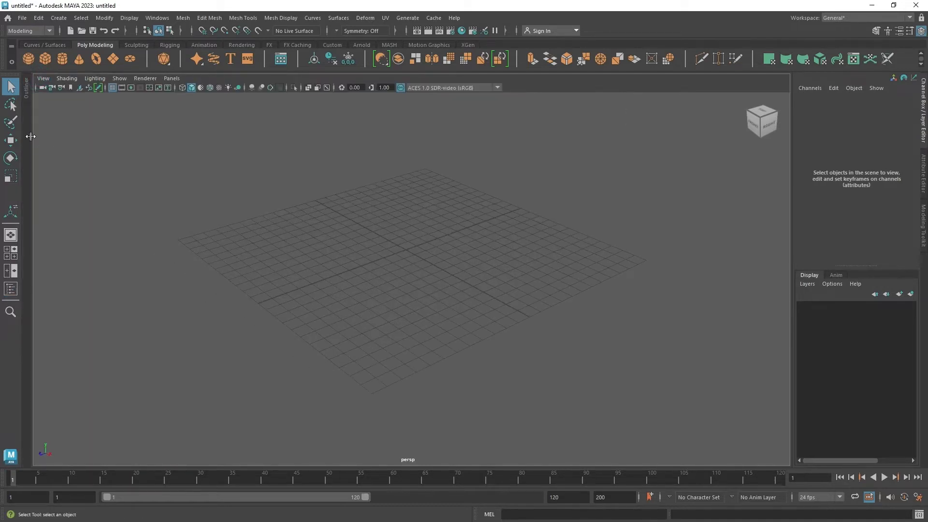
{"action": "left_click", "coordinate": [28, 100]}
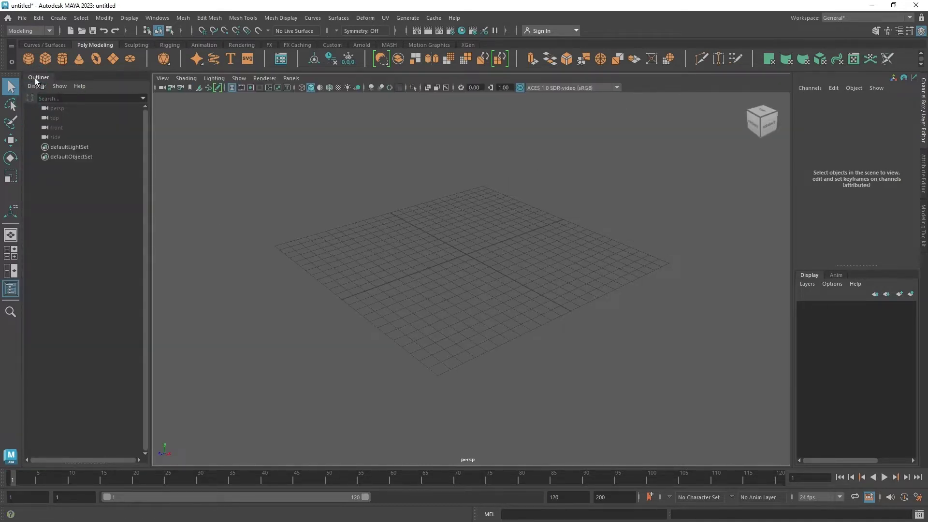
{"action": "left_click", "coordinate": [26, 89]}
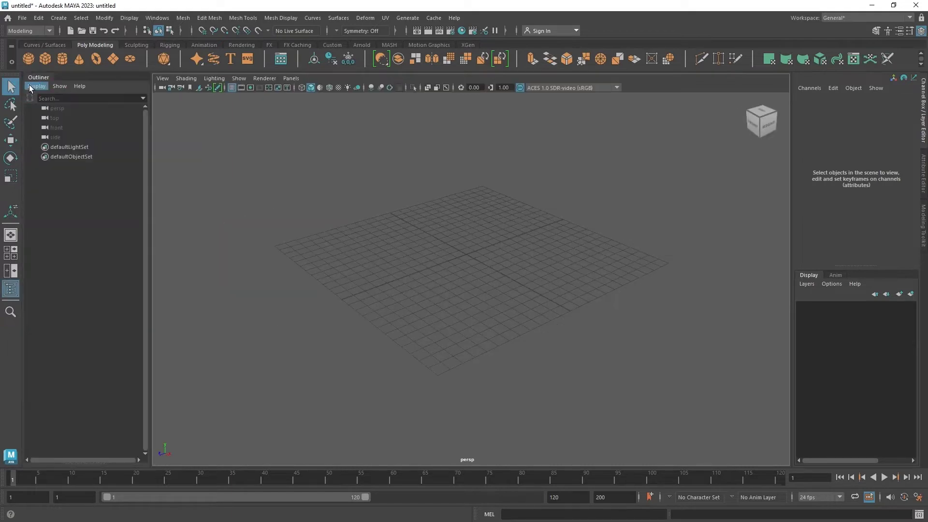
{"action": "left_click", "coordinate": [35, 76]}
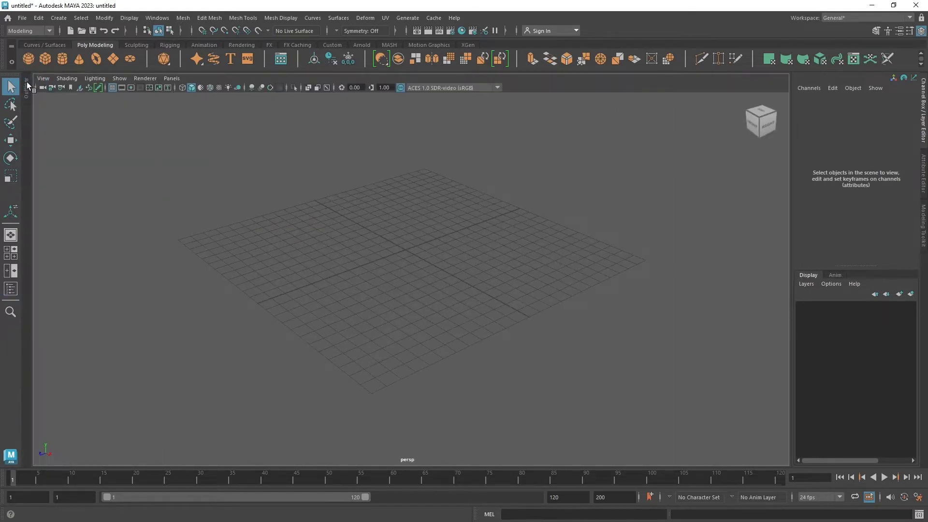
{"action": "left_click", "coordinate": [27, 85]}
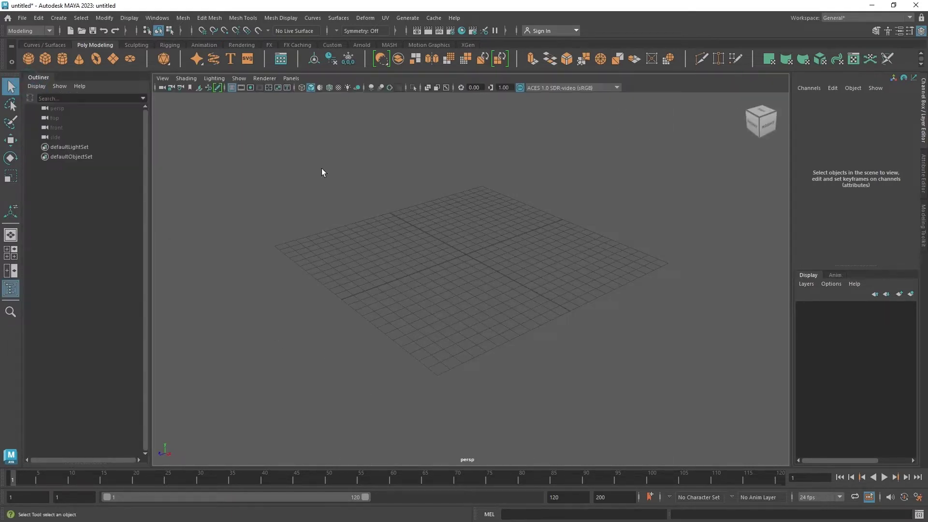
Step: Inspect the top, front and side cameras and the default light and object sets in the Outliner, and clear the selection
{"action": "left_click", "coordinate": [61, 117]}
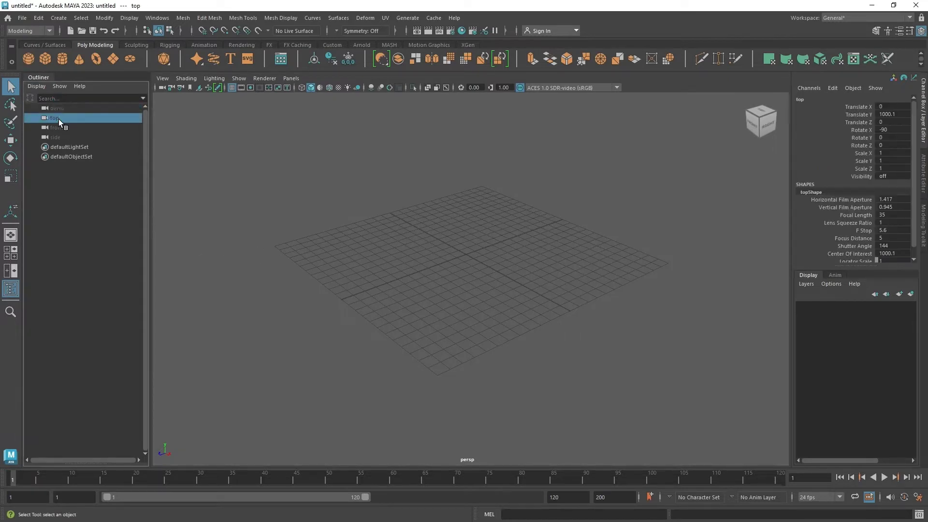
{"action": "left_click", "coordinate": [59, 128]}
{"action": "left_click", "coordinate": [58, 139]}
{"action": "left_click", "coordinate": [59, 147]}
{"action": "left_click", "coordinate": [59, 156]}
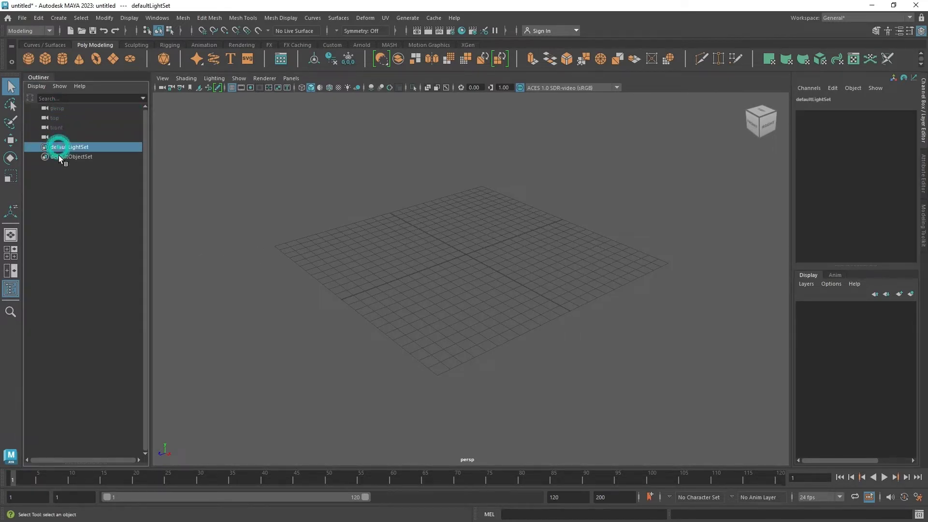
{"action": "left_click", "coordinate": [86, 192]}
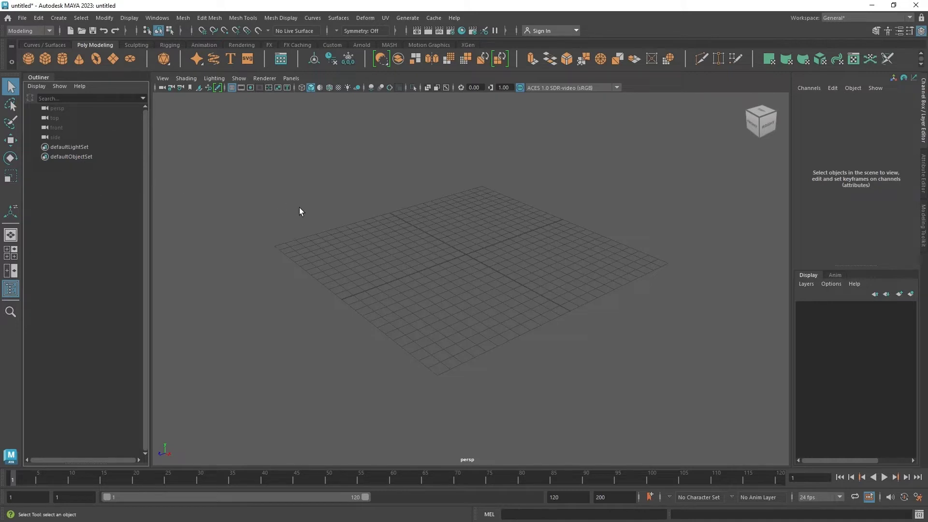
{"action": "left_click", "coordinate": [397, 207]}
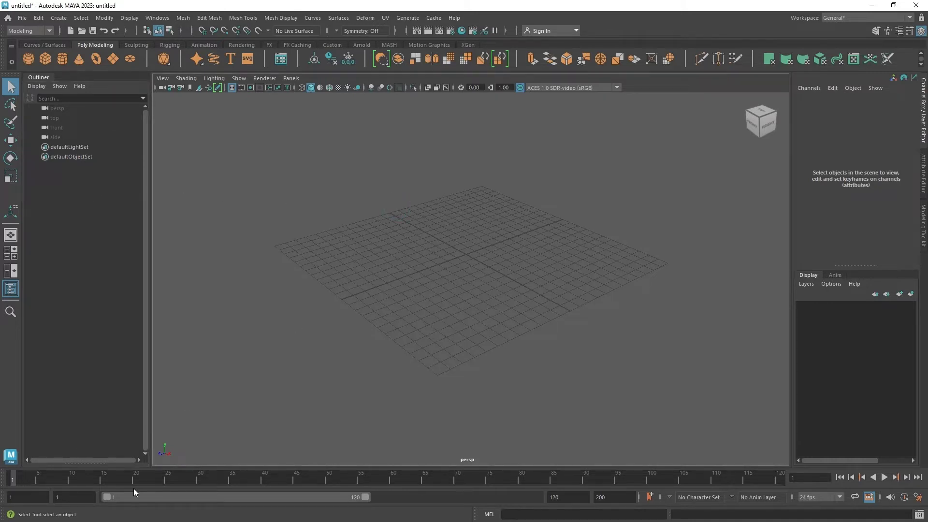
Step: Create a polygon sphere at the centre of the grid and frame it closer in the perspective view
{"action": "mouse_move", "coordinate": [622, 477]}
{"action": "left_mouse_down"}
{"action": "mouse_move", "coordinate": [16, 476]}
{"action": "mouse_move", "coordinate": [155, 480]}
{"action": "mouse_move", "coordinate": [214, 497]}
{"action": "mouse_move", "coordinate": [383, 488]}
{"action": "mouse_move", "coordinate": [139, 496]}
{"action": "left_mouse_up"}
{"action": "left_click_drag", "start_coordinate": [550, 207], "coordinate": [470, 223], "text": "alt"}
{"action": "mouse_move", "coordinate": [471, 222]}
{"action": "right_mouse_down", "text": "alt"}
{"action": "mouse_move", "coordinate": [454, 216]}
{"action": "mouse_move", "coordinate": [467, 226]}
{"action": "right_mouse_up", "text": "alt"}
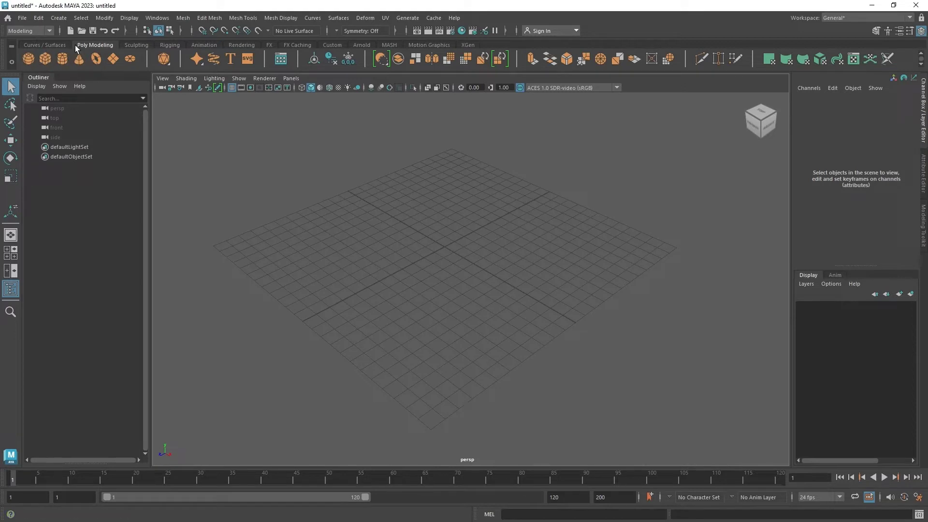
{"action": "left_click", "coordinate": [29, 59]}
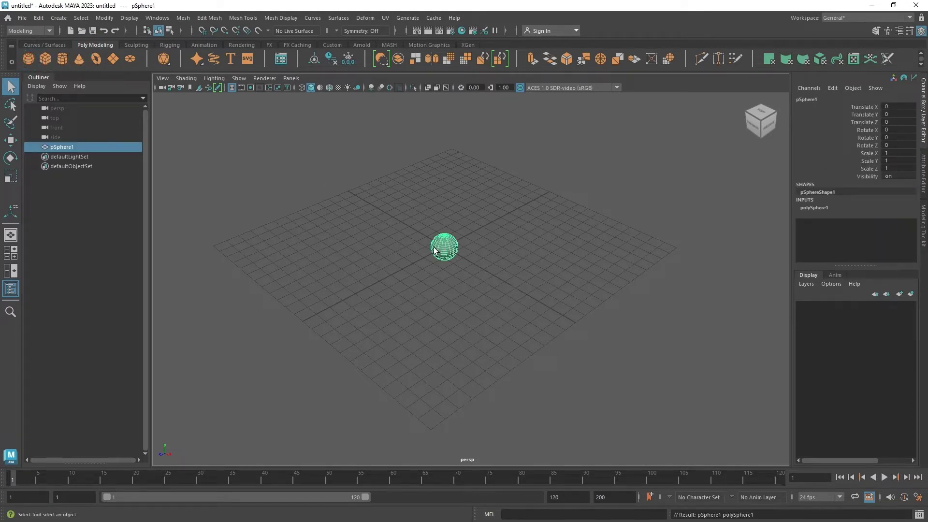
{"action": "scroll", "coordinate": [434, 250], "scroll_direction": "up", "scroll_amount": 3}
{"action": "middle_click_drag", "start_coordinate": [439, 238], "coordinate": [480, 294], "text": "alt"}
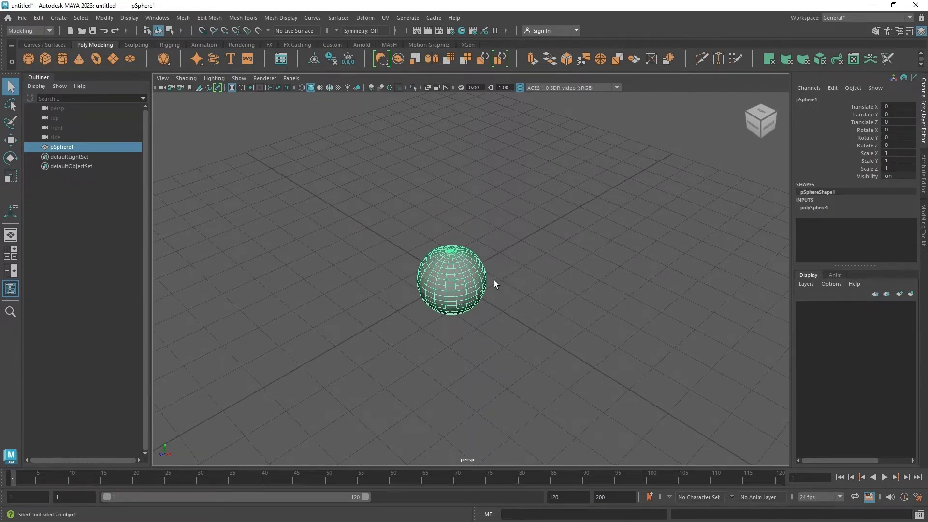
Step: Deselect and reselect the sphere several times with the Select tool, leaving it selected
{"action": "key", "text": "q"}
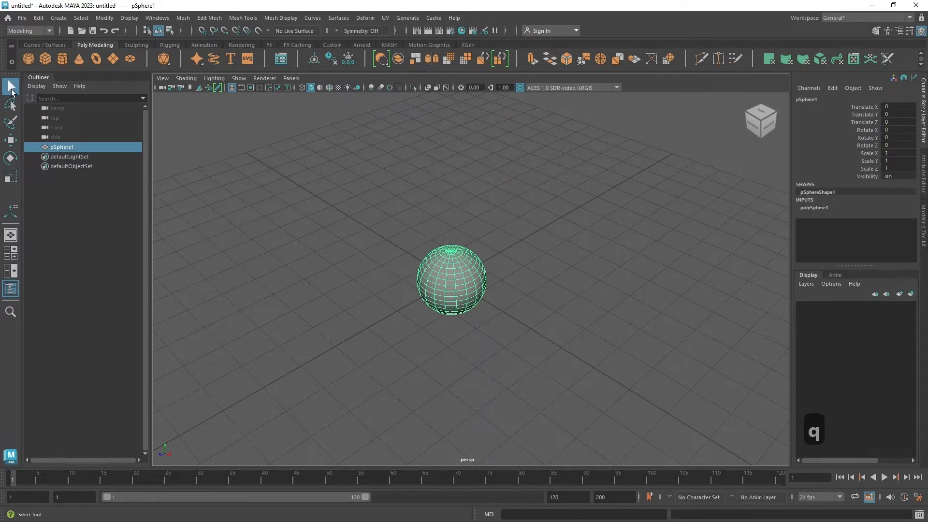
{"action": "left_click", "coordinate": [521, 246]}
{"action": "left_click", "coordinate": [455, 265]}
{"action": "left_click", "coordinate": [514, 233]}
{"action": "left_click", "coordinate": [467, 265]}
{"action": "left_click_drag", "start_coordinate": [467, 265], "coordinate": [483, 248], "text": "alt"}
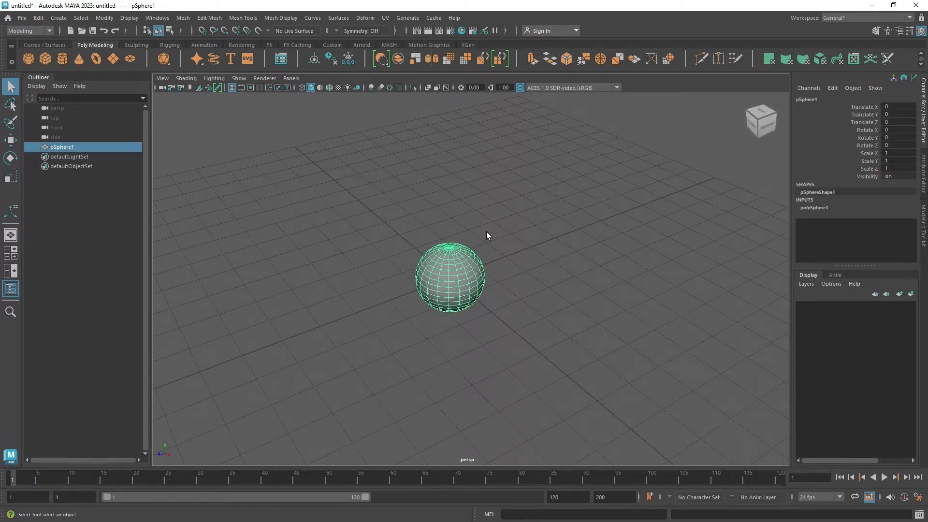
{"action": "left_click", "coordinate": [487, 232]}
{"action": "left_click", "coordinate": [460, 274]}
{"action": "left_click", "coordinate": [498, 219]}
{"action": "left_click", "coordinate": [466, 270]}
{"action": "left_click_drag", "start_coordinate": [494, 254], "coordinate": [585, 237], "text": "alt"}
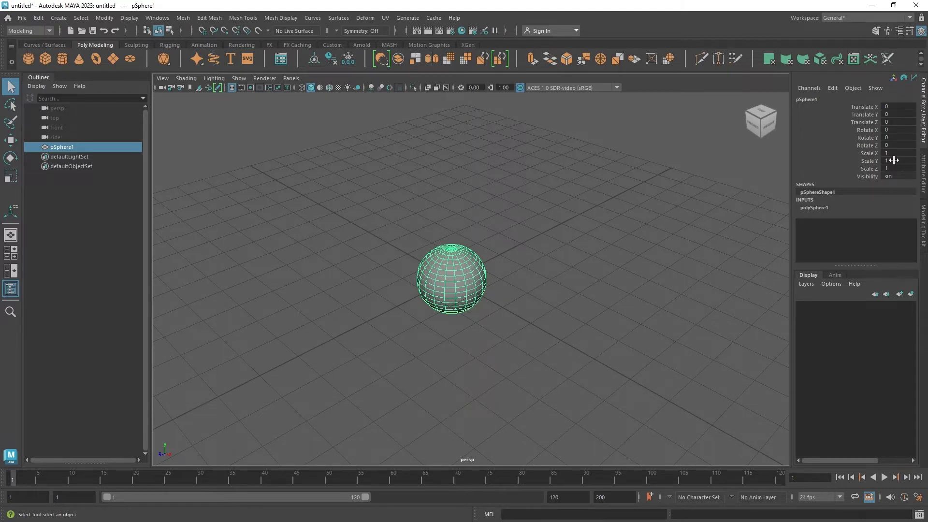
{"action": "left_click", "coordinate": [530, 209]}
{"action": "left_click", "coordinate": [469, 253]}
{"action": "left_click_drag", "start_coordinate": [546, 234], "coordinate": [485, 228], "text": "alt"}
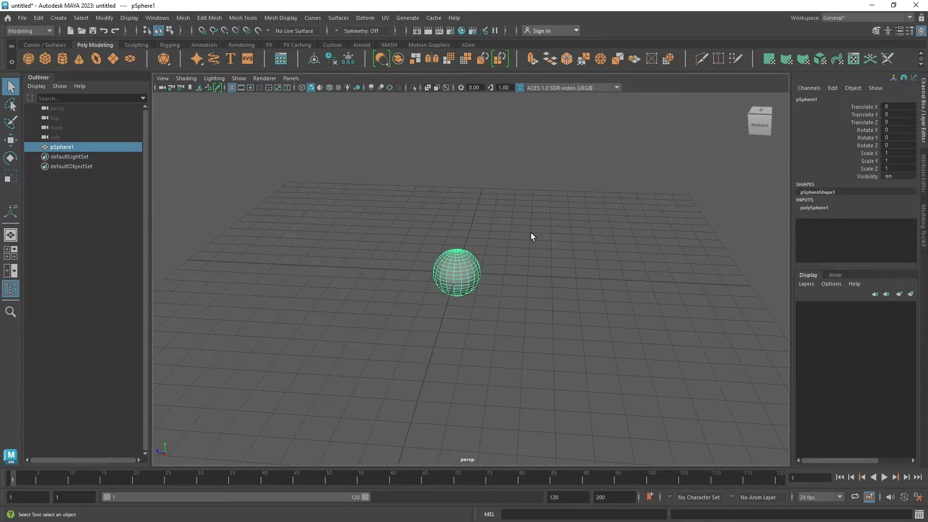
Step: Activate the Move tool on the selected sphere and adjust the size of its manipulator handles
{"action": "key", "text": "w"}
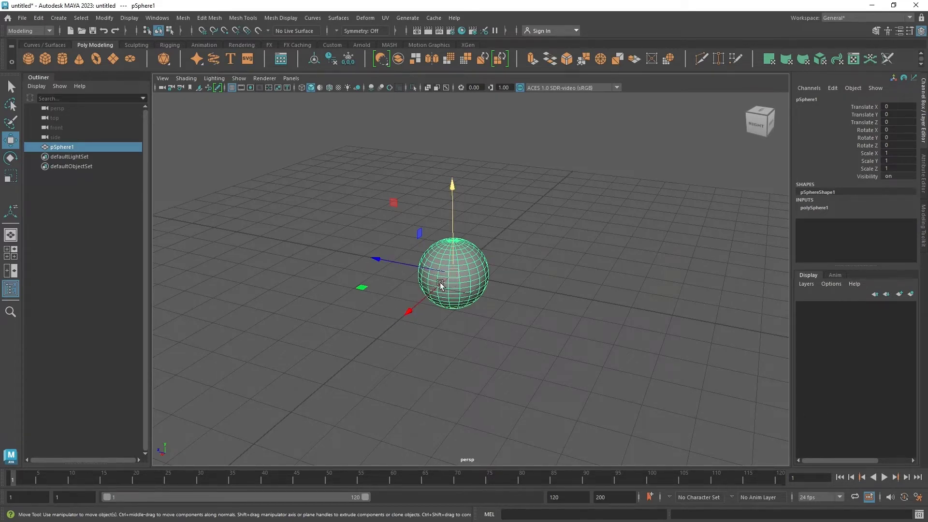
{"action": "scroll", "coordinate": [486, 272], "scroll_direction": "down", "scroll_amount": 2}
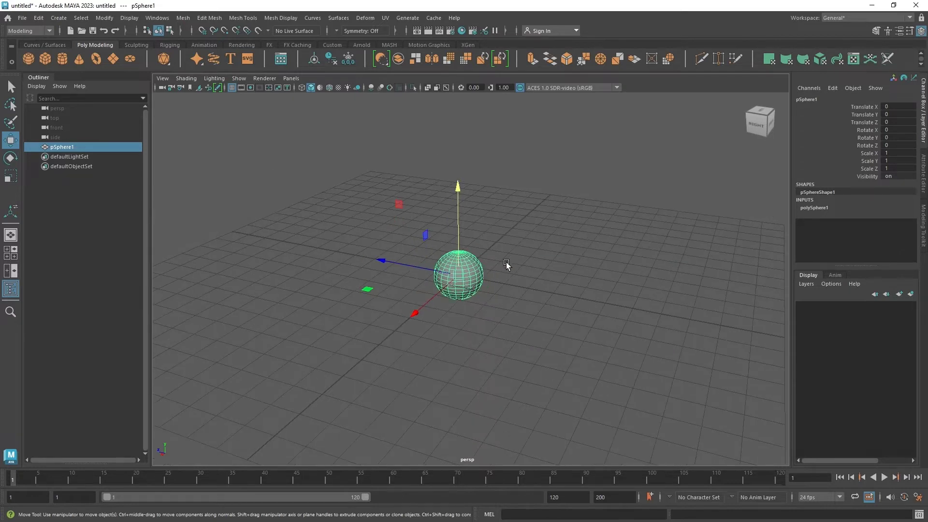
{"action": "left_click_drag", "start_coordinate": [509, 265], "coordinate": [513, 265], "text": "alt"}
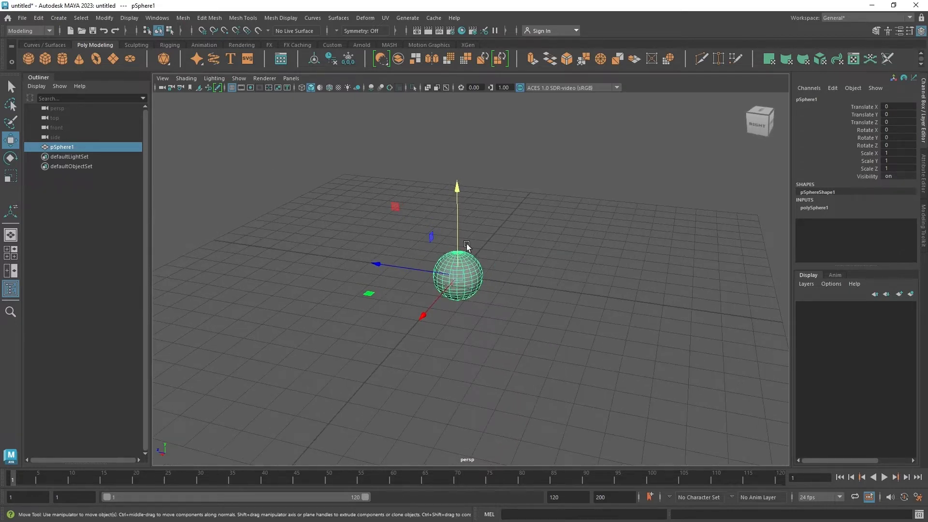
{"action": "key", "text": "plus"}
{"action": "key", "text": "minus"}
{"action": "key", "text": "minus"}
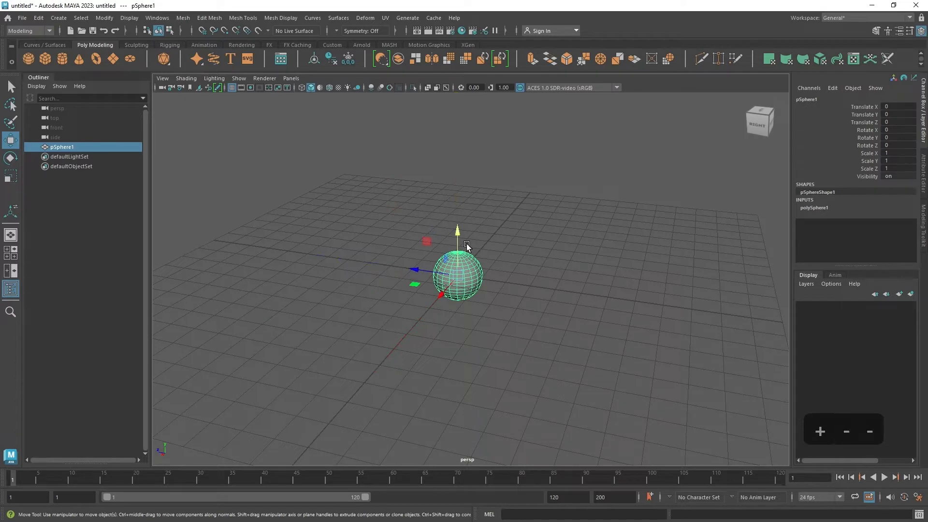
{"action": "key", "text": "plus"}
{"action": "key", "text": "plus"}
{"action": "key", "text": "plus"}
{"action": "key", "text": "plus"}
{"action": "key", "text": "minus"}
{"action": "key", "text": "minus"}
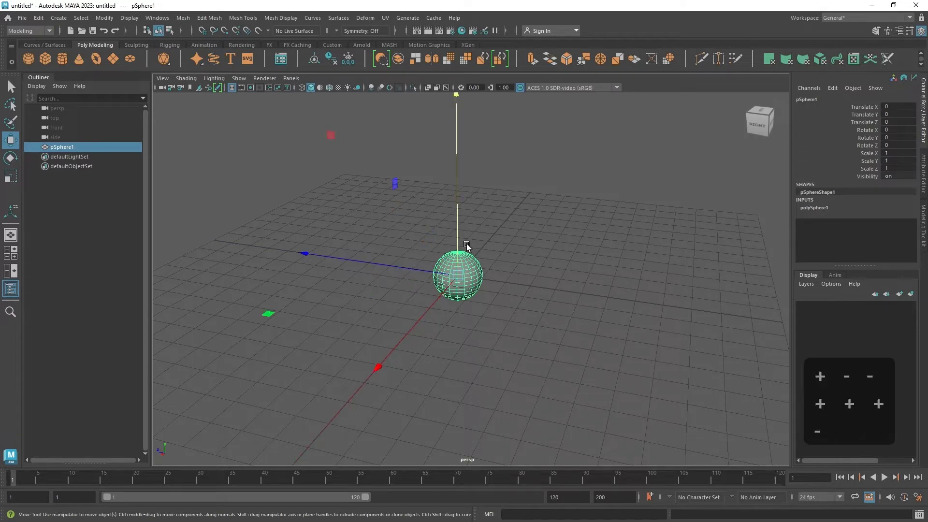
Step: Shrink and re-enlarge the Move manipulator on the sphere while zooming the perspective view in and out
{"action": "scroll", "coordinate": [467, 247], "scroll_direction": "down", "scroll_amount": 3}
{"action": "key", "text": "plus"}
{"action": "key", "text": "minus"}
{"action": "key", "text": "minus"}
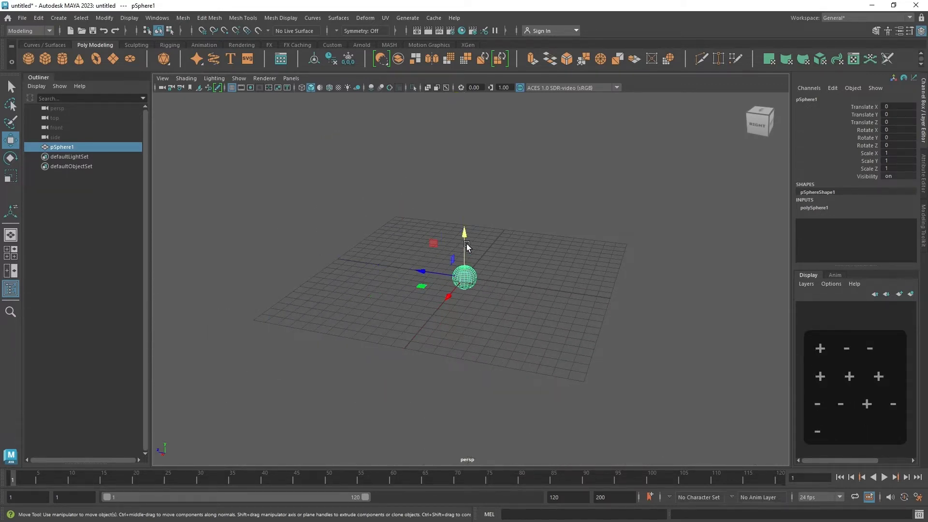
{"action": "scroll", "coordinate": [467, 247], "scroll_direction": "up", "scroll_amount": 5}
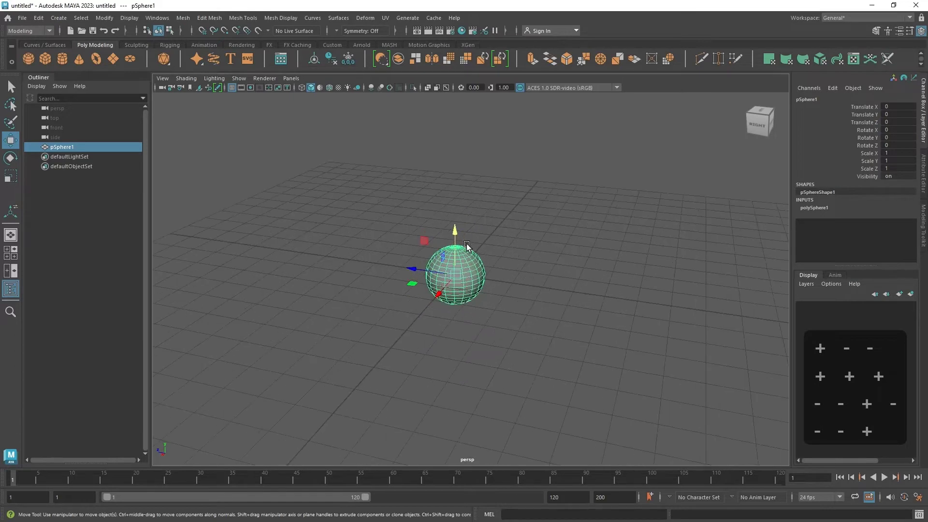
{"action": "key", "text": "plus"}
Step: Move the sphere along each axis with the Move tool to about -0.22 in X, -0.047 in Y and 0.051 in Z
{"action": "left_click_drag", "start_coordinate": [514, 247], "coordinate": [535, 255], "text": "alt"}
{"action": "left_click_drag", "start_coordinate": [463, 306], "coordinate": [487, 327], "text": "alt"}
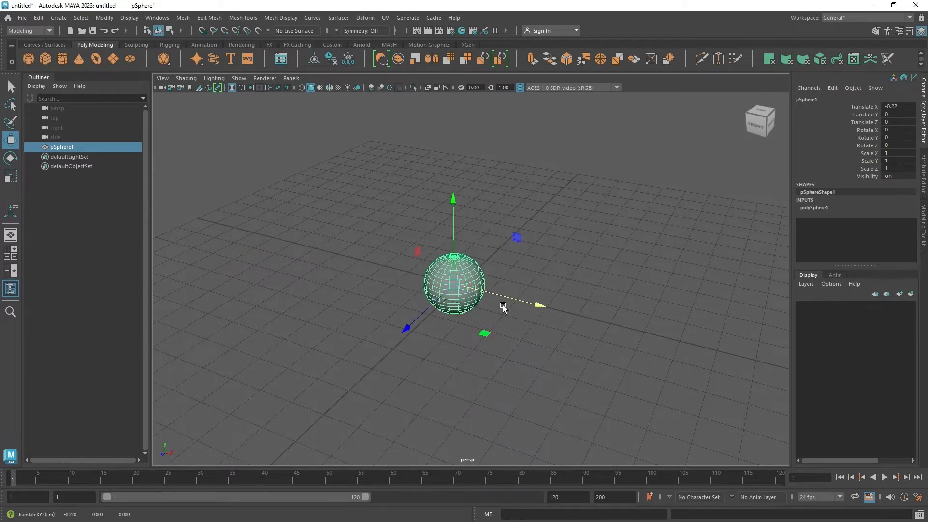
{"action": "left_click_drag", "start_coordinate": [512, 297], "coordinate": [514, 262], "text": "alt"}
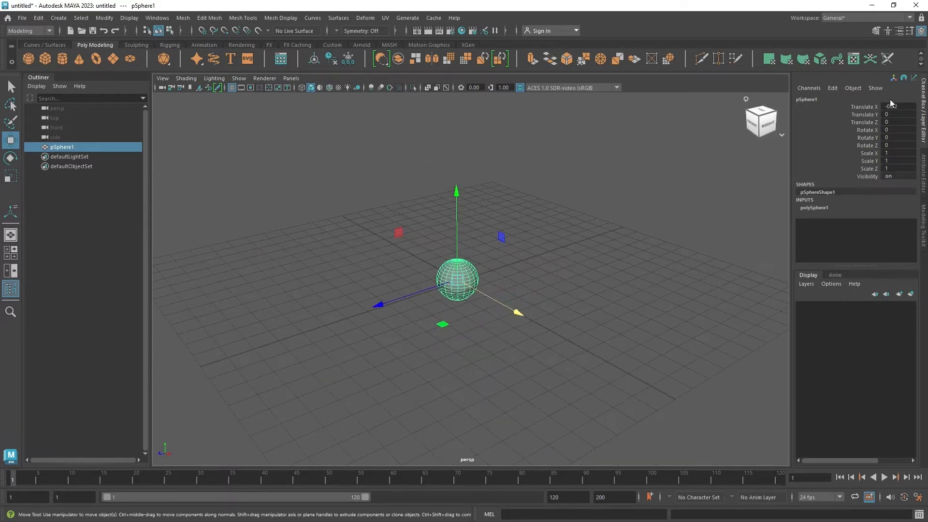
{"action": "left_click_drag", "start_coordinate": [408, 297], "coordinate": [425, 283]}
{"action": "mouse_move", "coordinate": [459, 232]}
{"action": "left_mouse_down"}
{"action": "mouse_move", "coordinate": [468, 184]}
{"action": "mouse_move", "coordinate": [471, 240]}
{"action": "left_mouse_up"}
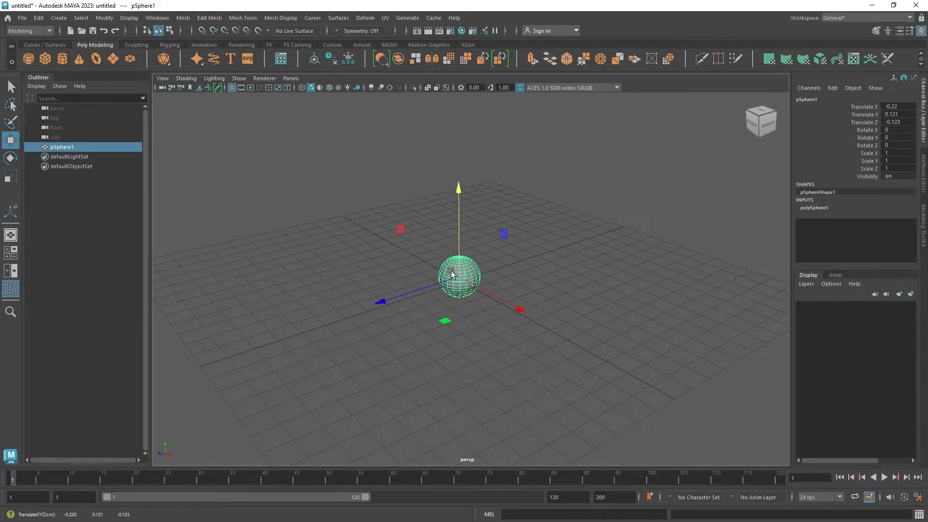
{"action": "mouse_move", "coordinate": [441, 282]}
{"action": "left_mouse_down"}
{"action": "mouse_move", "coordinate": [386, 299]}
{"action": "mouse_move", "coordinate": [438, 283]}
{"action": "left_mouse_up"}
{"action": "left_click_drag", "start_coordinate": [449, 238], "coordinate": [454, 244]}
Step: Delete the polygon sphere from the scene
{"action": "left_click_drag", "start_coordinate": [464, 262], "coordinate": [522, 277], "text": "alt"}
{"action": "scroll", "coordinate": [575, 346], "scroll_direction": "up", "scroll_amount": 5}
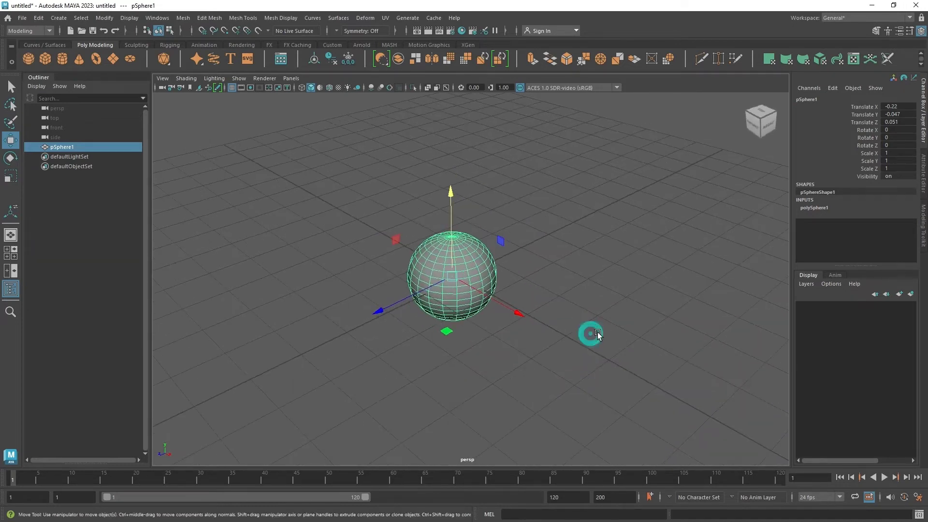
{"action": "right_click_drag", "start_coordinate": [597, 333], "coordinate": [532, 280], "text": "alt"}
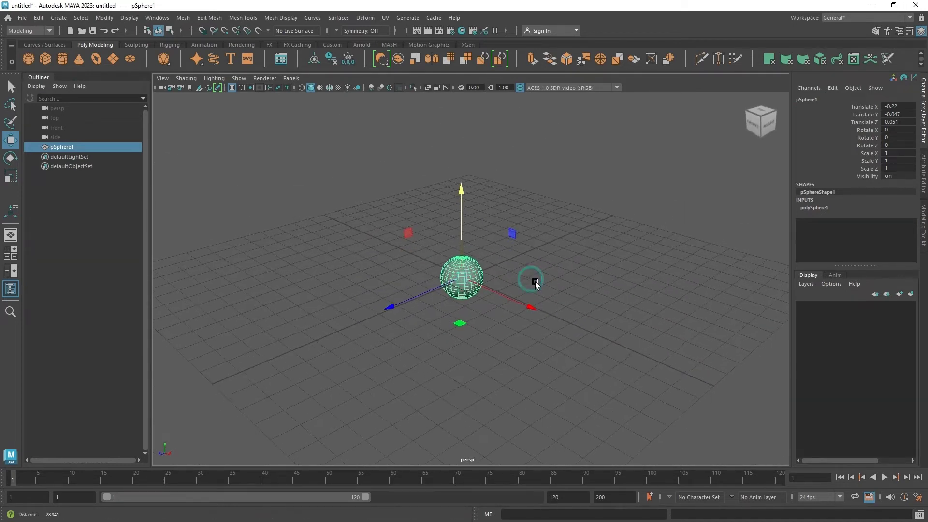
{"action": "key", "text": "Delete"}
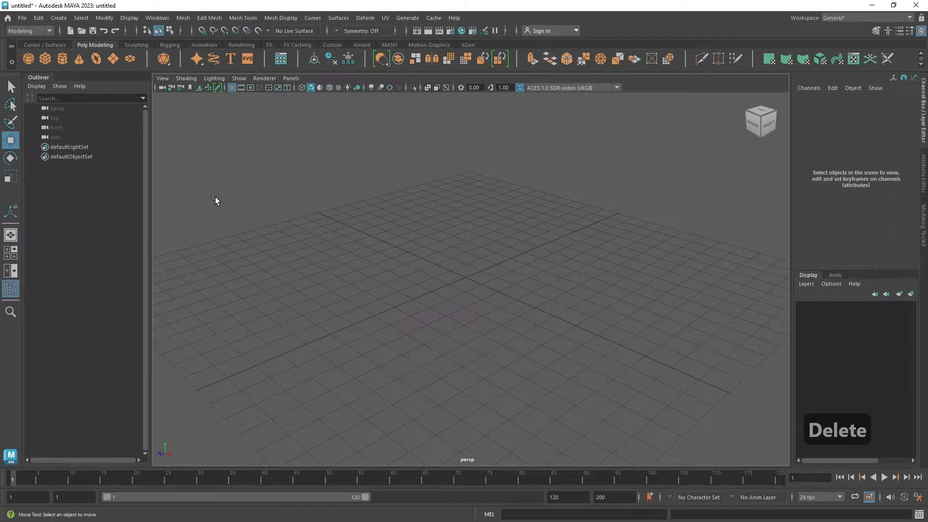
Step: Create a polygon cylinder at the centre of the grid and frame it in the perspective view
{"action": "left_click", "coordinate": [71, 60]}
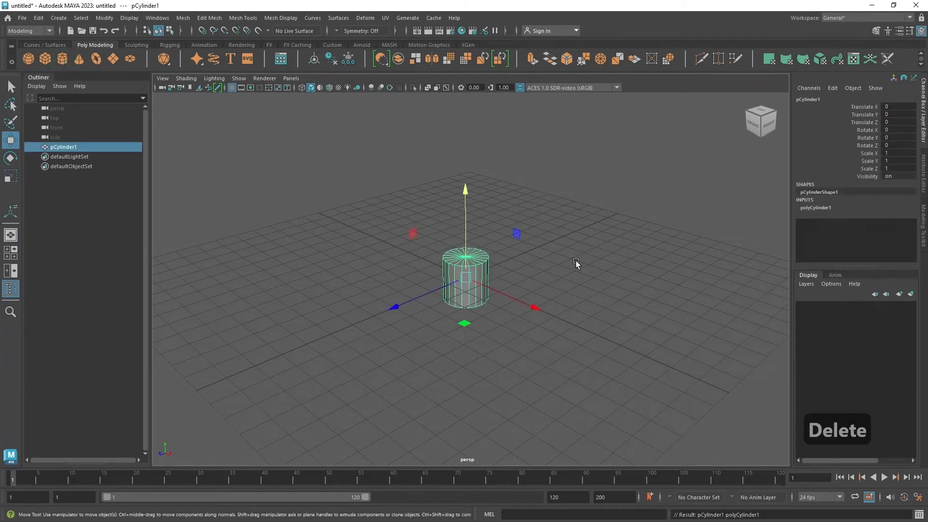
{"action": "scroll", "coordinate": [410, 266], "scroll_direction": "up", "scroll_amount": 3}
{"action": "scroll", "coordinate": [474, 252], "scroll_direction": "down", "scroll_amount": 2}
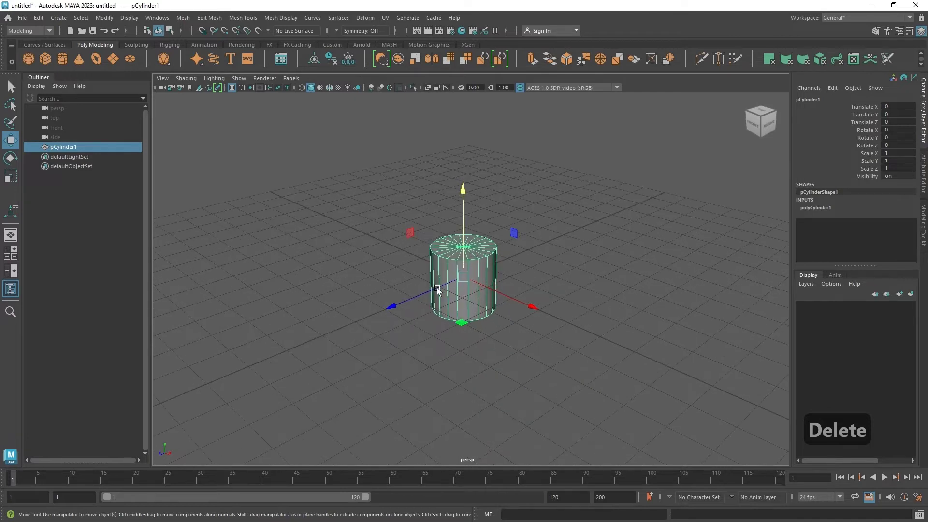
Step: Rotate the cylinder freely with the Rotate tool to about -260, -66 and 238 degrees in X, Y and Z, and deselect it
{"action": "key", "text": "e"}
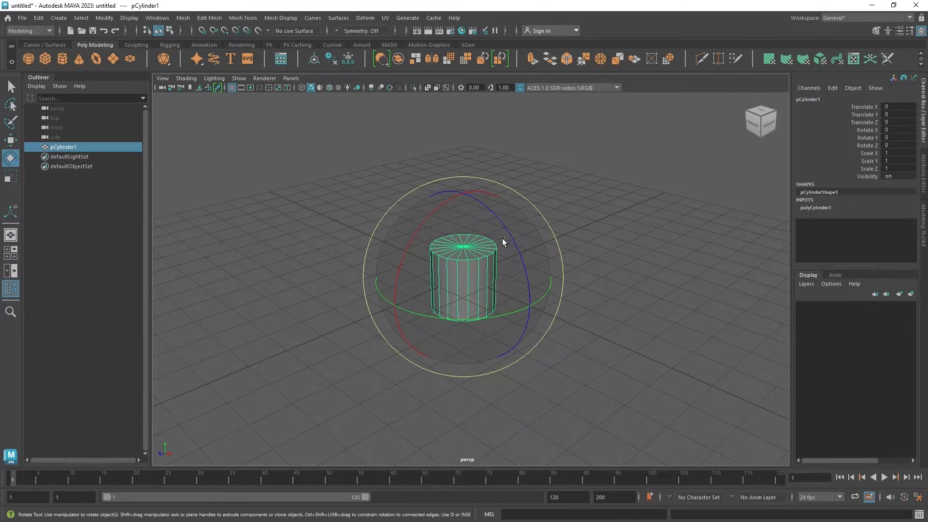
{"action": "left_click_drag", "start_coordinate": [422, 221], "coordinate": [641, 209]}
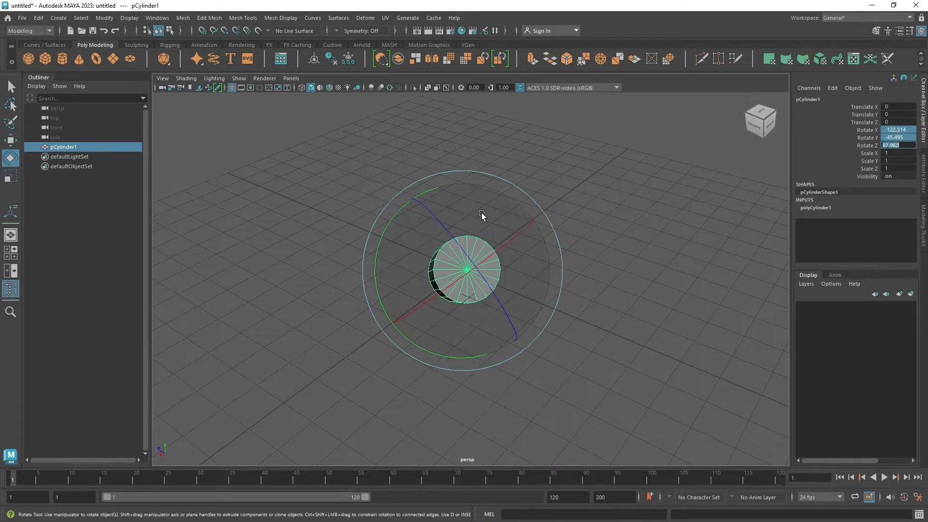
{"action": "mouse_move", "coordinate": [474, 213]}
{"action": "left_mouse_down"}
{"action": "mouse_move", "coordinate": [423, 186]}
{"action": "mouse_move", "coordinate": [471, 159]}
{"action": "mouse_move", "coordinate": [450, 243]}
{"action": "mouse_move", "coordinate": [460, 222]}
{"action": "left_mouse_up"}
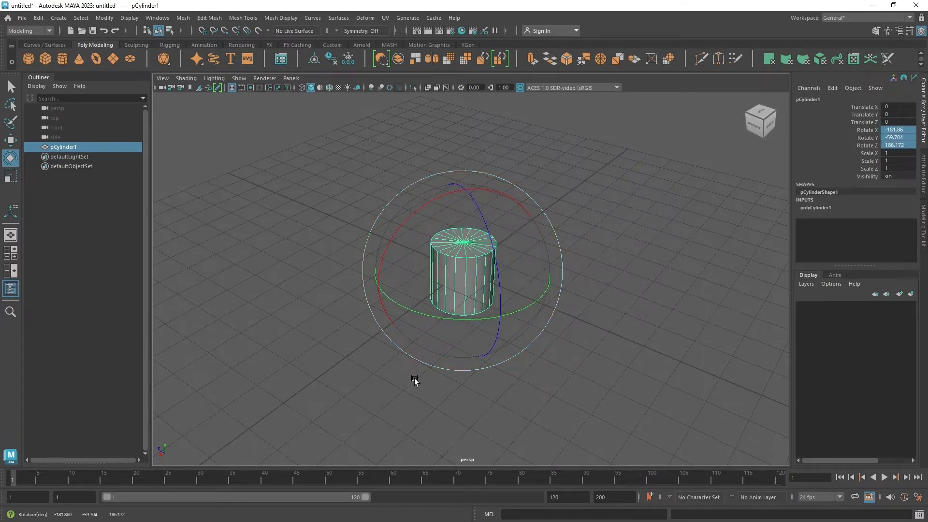
{"action": "left_click_drag", "start_coordinate": [518, 182], "coordinate": [453, 200]}
{"action": "left_click", "coordinate": [636, 197]}
{"action": "left_click_drag", "start_coordinate": [612, 215], "coordinate": [520, 265], "text": "alt"}
Step: Undo all the cylinder rotations and the creation of the cylinder itself
{"action": "key", "text": "ctrl+z"}
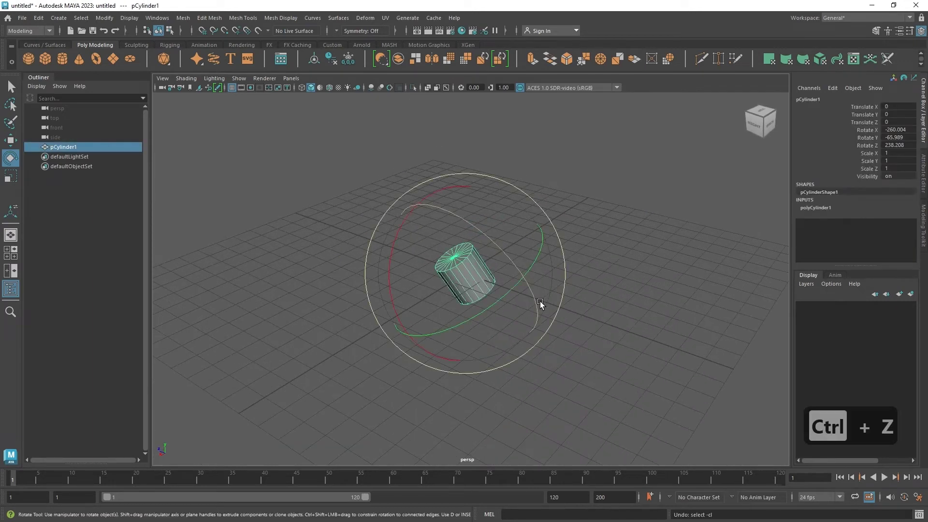
{"action": "key", "text": "ctrl+z"}
{"action": "key", "text": "ctrl+z"}
{"action": "key", "text": "ctrl+z"}
{"action": "key", "text": "ctrl+z"}
{"action": "key", "text": "ctrl+z"}
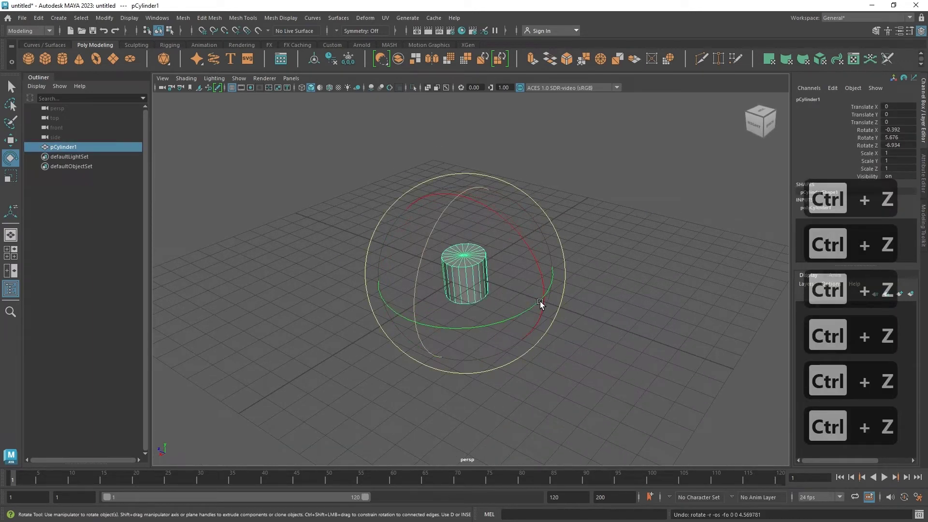
{"action": "key", "text": "ctrl+z"}
{"action": "key", "text": "ctrl+z"}
{"action": "key", "text": "ctrl+z"}
{"action": "key", "text": "ctrl+z"}
{"action": "key", "text": "ctrl+z"}
{"action": "key", "text": "ctrl+z"}
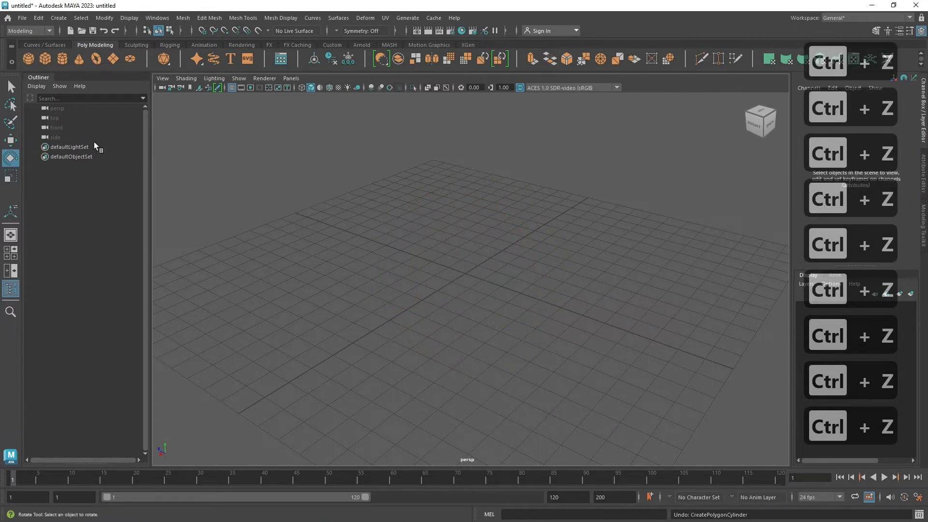
Step: Create a polygon torus at the centre of the grid and frame it closer in the perspective view
{"action": "left_click", "coordinate": [97, 60]}
{"action": "scroll", "coordinate": [544, 323], "scroll_direction": "down", "scroll_amount": 5}
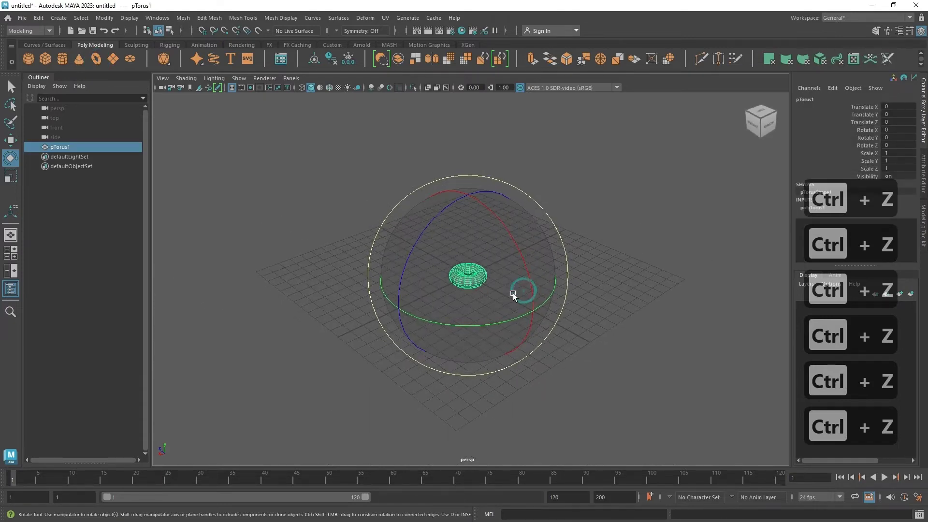
{"action": "scroll", "coordinate": [523, 300], "scroll_direction": "up", "scroll_amount": 5}
{"action": "key", "text": "ctrl+z"}
{"action": "key", "text": "ctrl+z"}
{"action": "key", "text": "ctrl+z"}
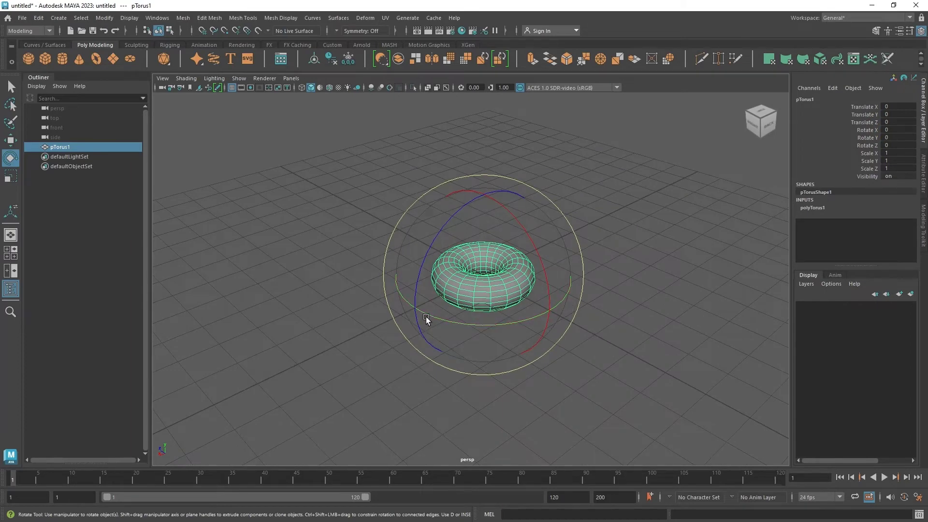
Step: Scale the torus along X, Z, Y and in the XZ plane to about 1.08, 1.12 and 1.14 in X, Y and Z
{"action": "key", "text": "r"}
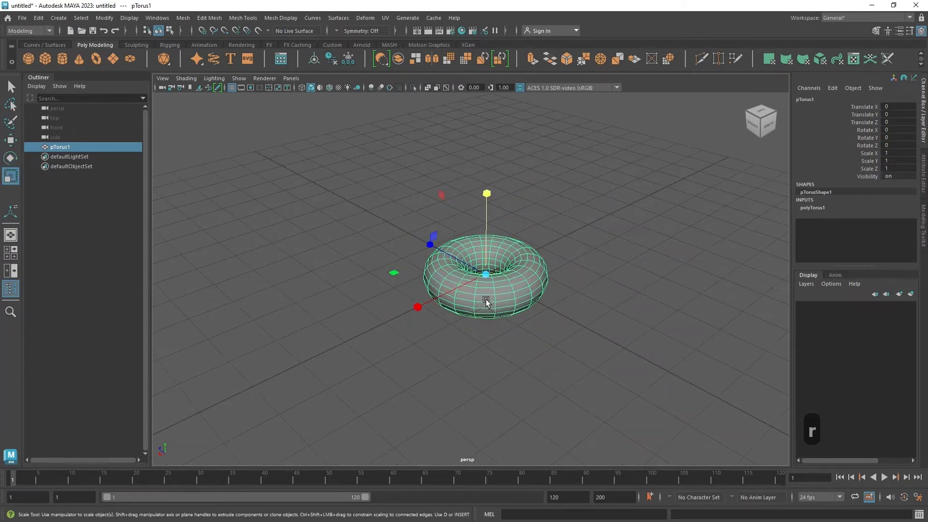
{"action": "left_click_drag", "start_coordinate": [489, 304], "coordinate": [491, 253], "text": "alt"}
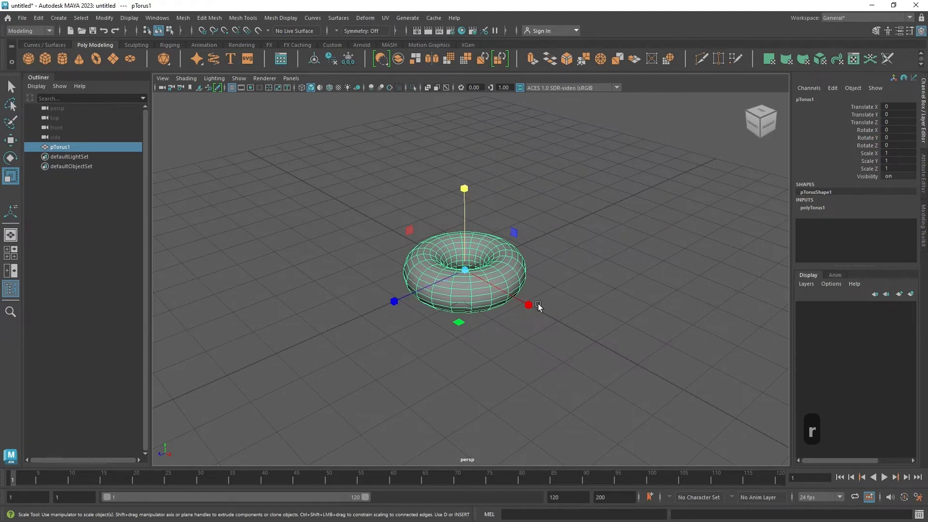
{"action": "mouse_move", "coordinate": [528, 308]}
{"action": "left_mouse_down"}
{"action": "mouse_move", "coordinate": [730, 414]}
{"action": "mouse_move", "coordinate": [534, 313]}
{"action": "left_mouse_up"}
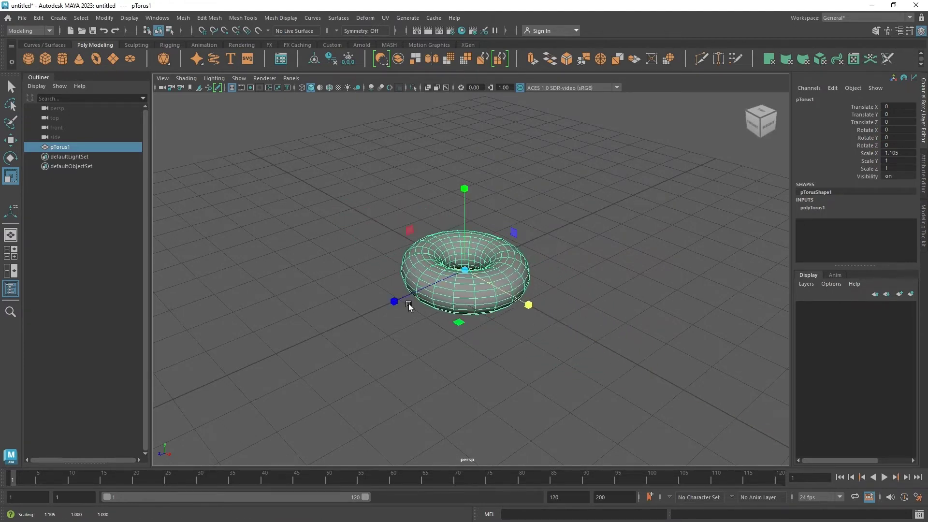
{"action": "mouse_move", "coordinate": [409, 306]}
{"action": "left_mouse_down"}
{"action": "mouse_move", "coordinate": [309, 321]}
{"action": "mouse_move", "coordinate": [406, 294]}
{"action": "mouse_move", "coordinate": [328, 298]}
{"action": "mouse_move", "coordinate": [393, 300]}
{"action": "left_mouse_up"}
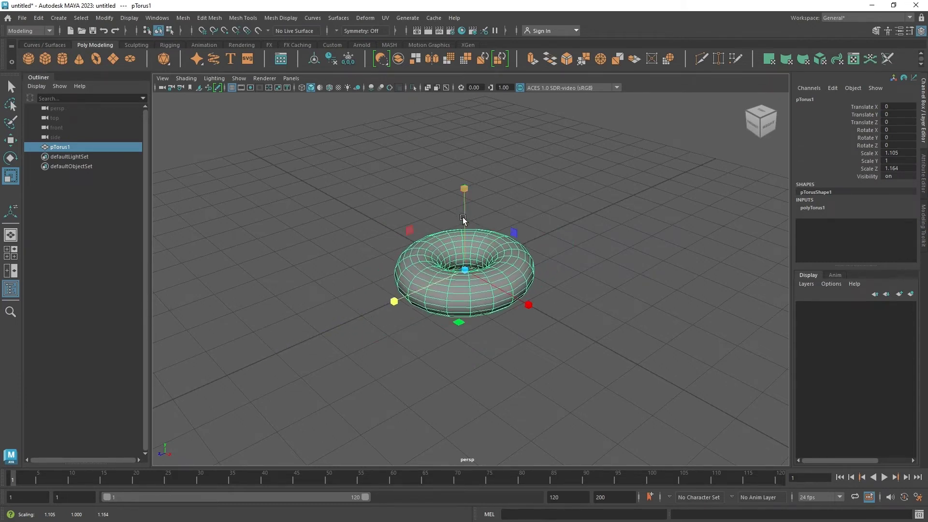
{"action": "mouse_move", "coordinate": [462, 219]}
{"action": "left_mouse_down"}
{"action": "mouse_move", "coordinate": [464, 202]}
{"action": "mouse_move", "coordinate": [459, 237]}
{"action": "left_mouse_up"}
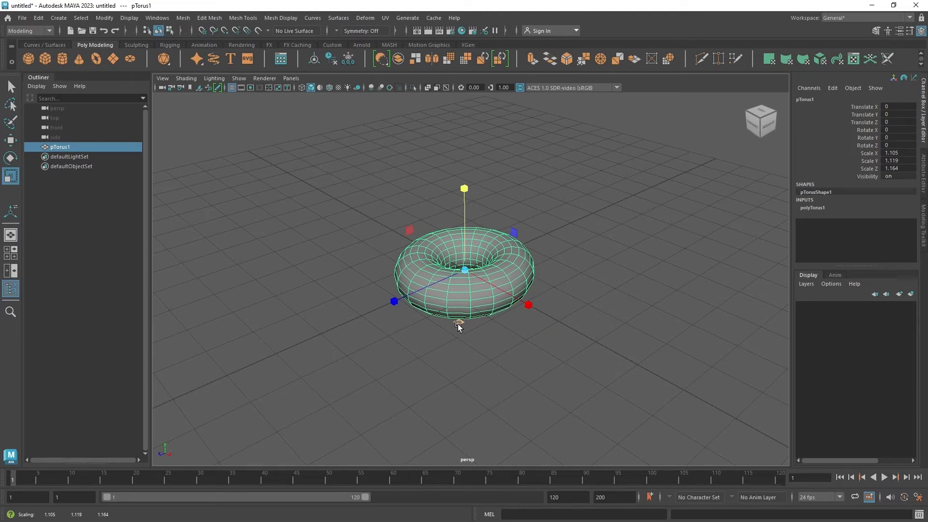
{"action": "mouse_move", "coordinate": [455, 323]}
{"action": "left_mouse_down"}
{"action": "mouse_move", "coordinate": [480, 422]}
{"action": "mouse_move", "coordinate": [474, 350]}
{"action": "mouse_move", "coordinate": [460, 321]}
{"action": "left_mouse_up"}
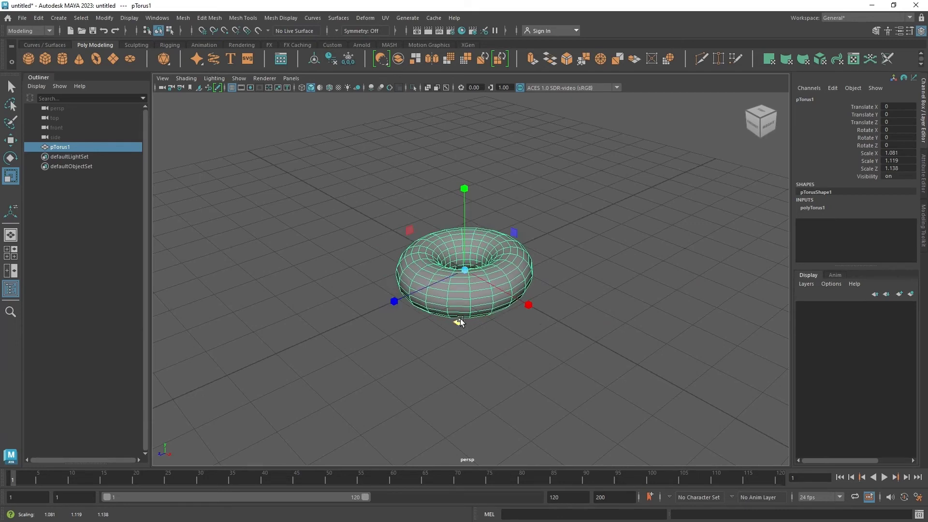
Step: Enlarge the torus uniformly, and shift and tilt it slightly using the Move and Rotate tools
{"action": "left_click", "coordinate": [465, 270]}
{"action": "left_click_drag", "start_coordinate": [466, 271], "coordinate": [491, 332]}
{"action": "right_click_drag", "start_coordinate": [491, 332], "coordinate": [609, 406], "text": "alt"}
{"action": "key", "text": "w"}
{"action": "mouse_move", "coordinate": [463, 247]}
{"action": "left_mouse_down"}
{"action": "mouse_move", "coordinate": [463, 206]}
{"action": "mouse_move", "coordinate": [465, 239]}
{"action": "mouse_move", "coordinate": [414, 254]}
{"action": "mouse_move", "coordinate": [476, 242]}
{"action": "mouse_move", "coordinate": [429, 266]}
{"action": "mouse_move", "coordinate": [462, 247]}
{"action": "mouse_move", "coordinate": [450, 192]}
{"action": "mouse_move", "coordinate": [474, 279]}
{"action": "mouse_move", "coordinate": [582, 352]}
{"action": "mouse_move", "coordinate": [455, 274]}
{"action": "mouse_move", "coordinate": [455, 255]}
{"action": "mouse_move", "coordinate": [498, 305]}
{"action": "mouse_move", "coordinate": [446, 251]}
{"action": "left_mouse_up"}
{"action": "key", "text": "e"}
{"action": "key", "text": "r"}
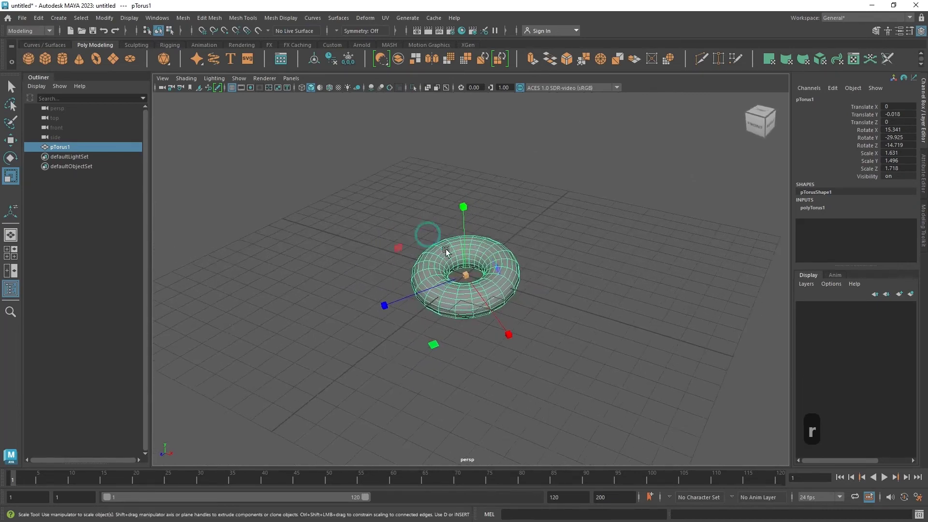
Step: Delete the enlarged, tilted torus from the scene
{"action": "left_click", "coordinate": [521, 245]}
{"action": "left_click_drag", "start_coordinate": [521, 245], "coordinate": [521, 254], "text": "alt"}
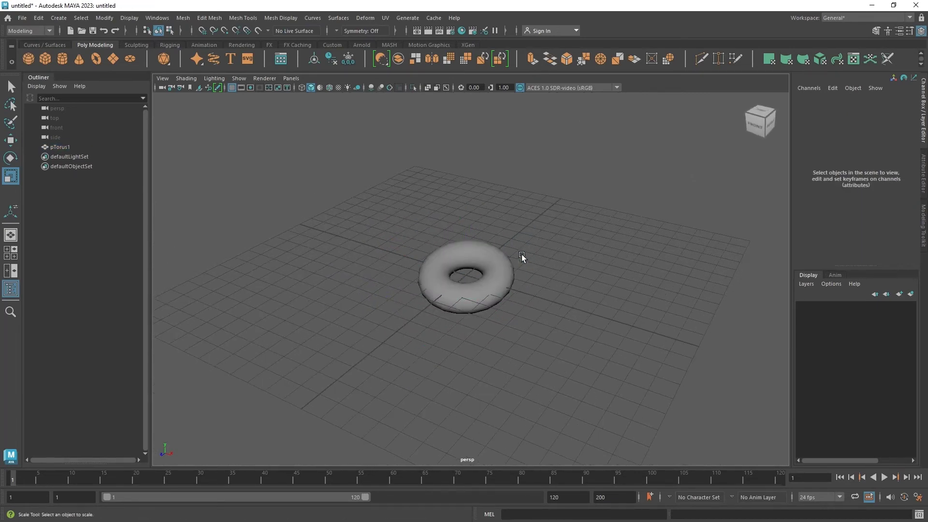
{"action": "left_click", "coordinate": [497, 264]}
{"action": "key", "text": "Delete"}
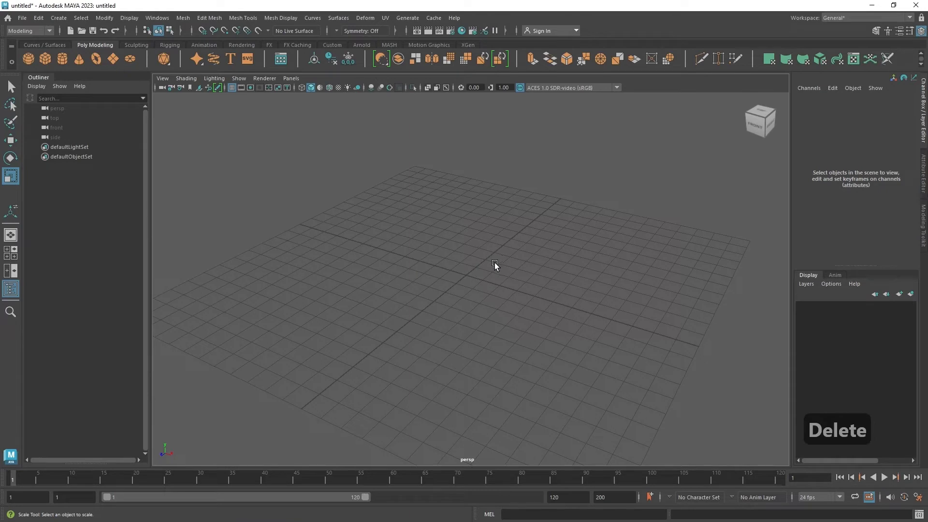
Step: Create a fresh polygon torus at the centre of the empty grid
{"action": "left_click_drag", "start_coordinate": [448, 263], "coordinate": [359, 262], "text": "alt"}
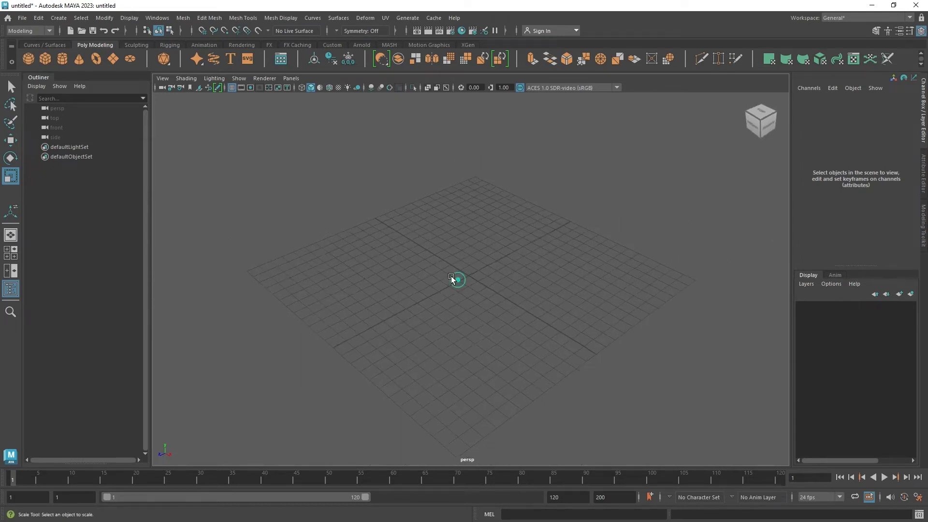
{"action": "right_click_drag", "start_coordinate": [456, 277], "coordinate": [476, 285], "text": "alt"}
{"action": "left_click_drag", "start_coordinate": [476, 285], "coordinate": [483, 284], "text": "alt"}
{"action": "left_click", "coordinate": [96, 59]}
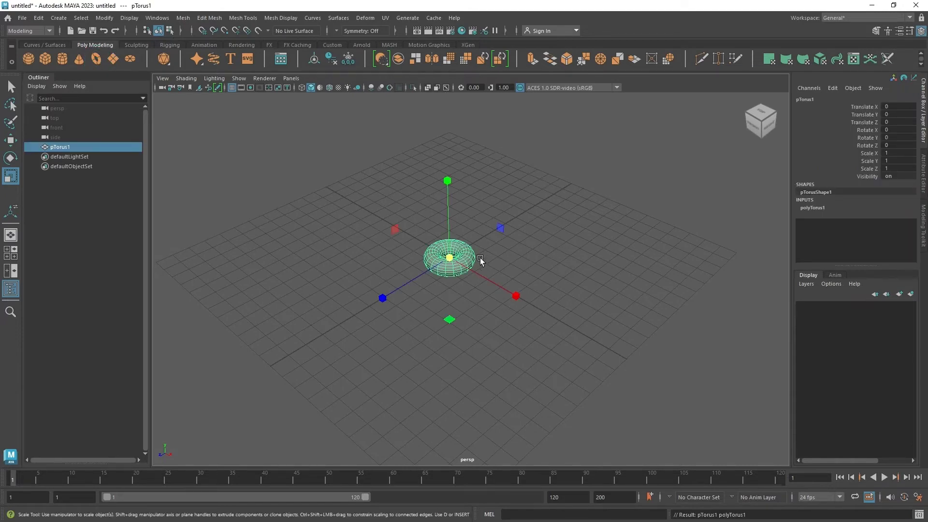
{"action": "scroll", "coordinate": [463, 259], "scroll_direction": "up", "scroll_amount": 3}
Step: Stand the torus upright like a wheel by setting its Rotate Z to 90, and deselect it
{"action": "key", "text": "w"}
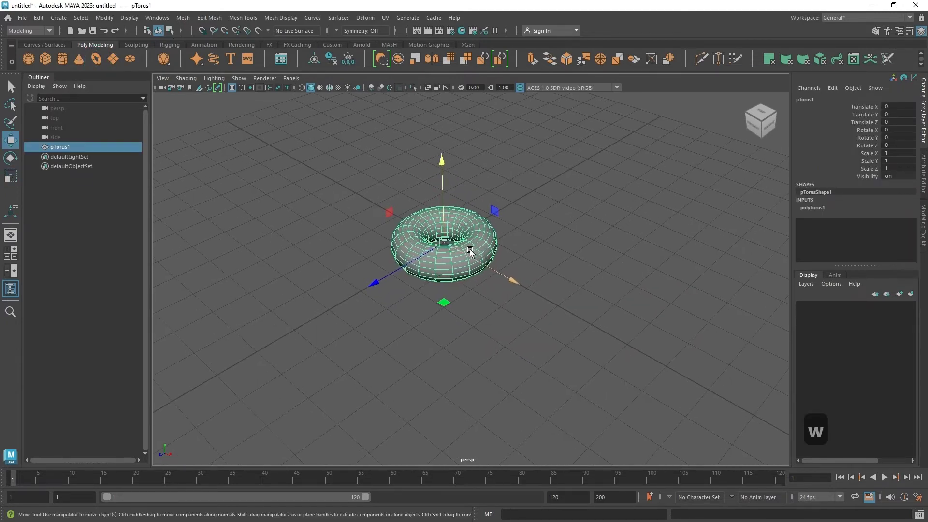
{"action": "key", "text": "e"}
{"action": "left_click_drag", "start_coordinate": [471, 188], "coordinate": [508, 302]}
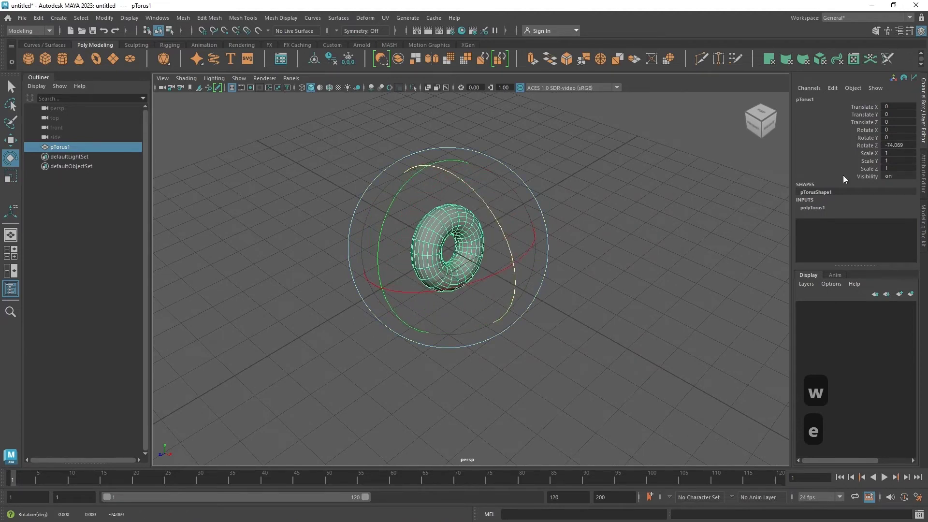
{"action": "left_click", "coordinate": [908, 145]}
{"action": "type", "text": "90"}
{"action": "key", "text": "Return"}
{"action": "left_click", "coordinate": [621, 255]}
Step: Move the upright torus to a wheel corner at about -3.16 in X, 1.53 in Y and 5.5 in Z
{"action": "left_click", "coordinate": [446, 218]}
{"action": "key", "text": "w"}
{"action": "left_click_drag", "start_coordinate": [483, 233], "coordinate": [459, 199], "text": "alt"}
{"action": "left_click_drag", "start_coordinate": [455, 162], "coordinate": [452, 142]}
{"action": "left_click_drag", "start_coordinate": [474, 174], "coordinate": [253, 353], "text": "alt"}
{"action": "left_click_drag", "start_coordinate": [429, 300], "coordinate": [350, 276], "text": "alt"}
Step: Duplicate the torus, place the copy opposite it along the X axis, and select both wheels
{"action": "left_click_drag", "start_coordinate": [296, 263], "coordinate": [567, 326]}
{"action": "key", "text": "ctrl+d"}
{"action": "left_click", "coordinate": [354, 265], "text": "shift"}
{"action": "left_click_drag", "start_coordinate": [485, 290], "coordinate": [437, 297], "text": "alt"}
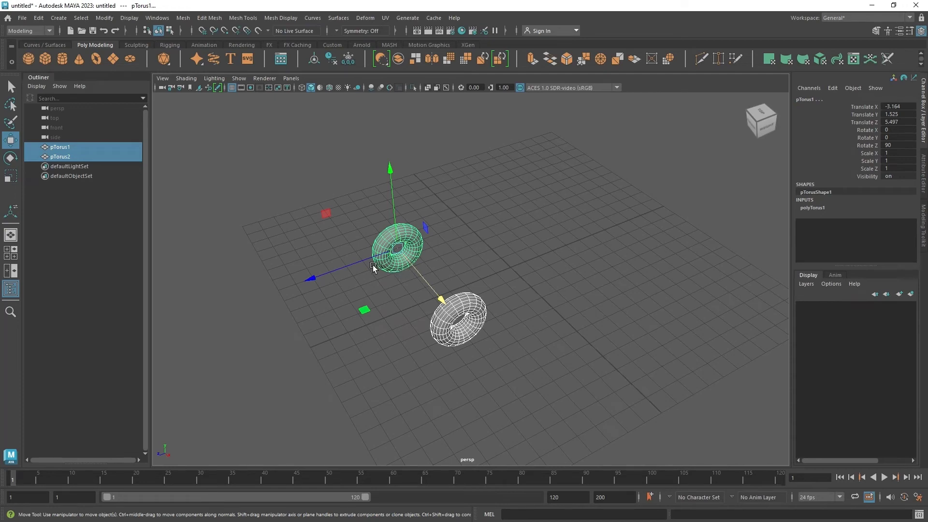
Step: Duplicate the pair of wheels, place the copies at the opposite end along the Z axis, and clear the selection
{"action": "left_click_drag", "start_coordinate": [374, 268], "coordinate": [425, 232], "text": "alt"}
{"action": "key", "text": "ctrl+d"}
{"action": "left_click", "coordinate": [426, 242]}
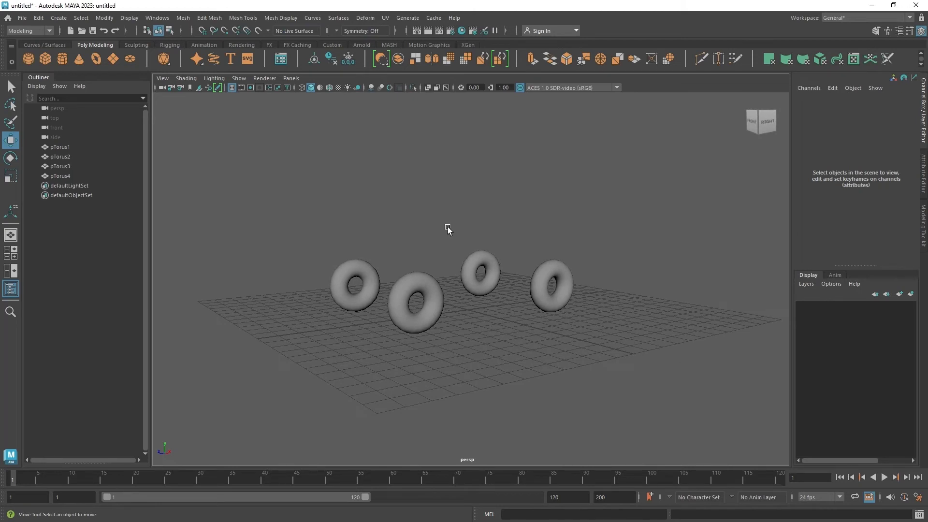
Step: Create a polygon cube between the four wheels and raise it to about 1.46 in Y
{"action": "left_click", "coordinate": [48, 57]}
{"action": "left_click_drag", "start_coordinate": [350, 236], "coordinate": [403, 272], "text": "alt"}
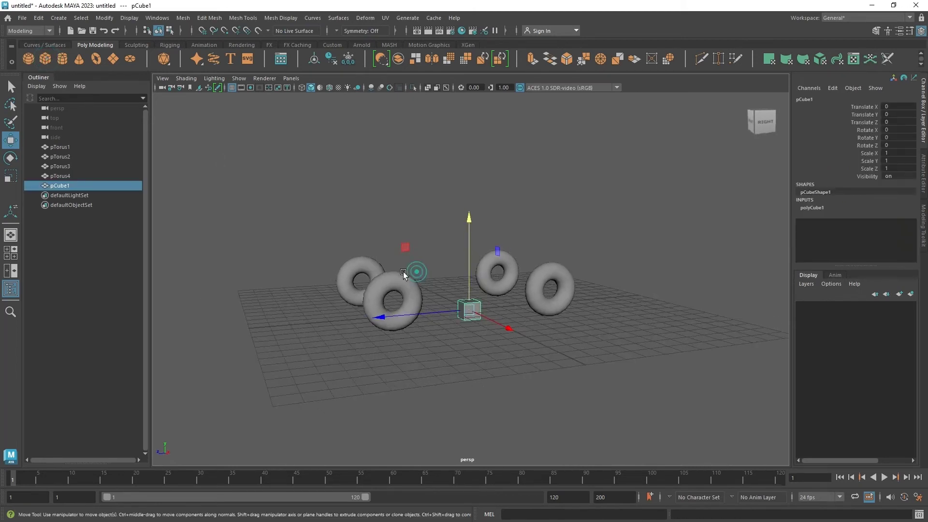
{"action": "left_click_drag", "start_coordinate": [470, 261], "coordinate": [312, 309]}
Step: Scale the cube into a flat slab between the wheels, about 4.41 in X, 0.65 in Y and 8.7 in Z
{"action": "key", "text": "e"}
{"action": "key", "text": "r"}
{"action": "left_click_drag", "start_coordinate": [430, 293], "coordinate": [298, 302]}
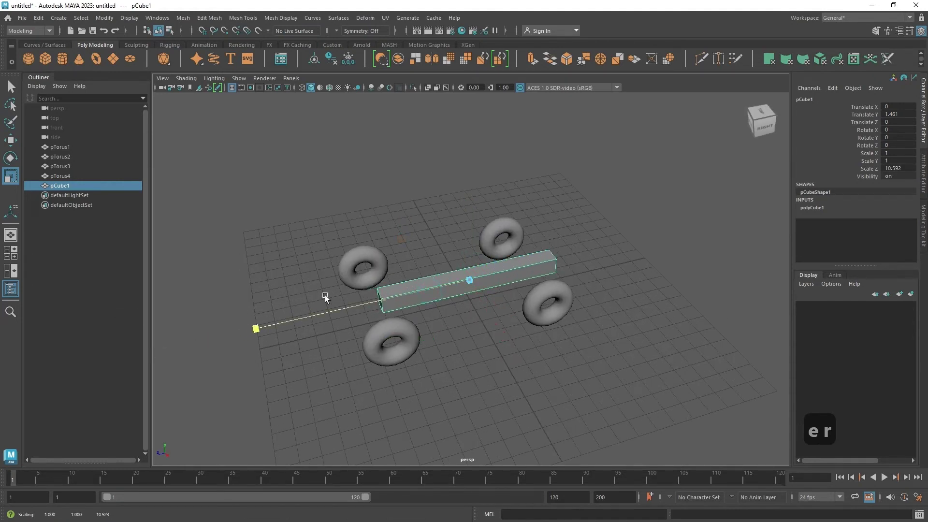
{"action": "left_click_drag", "start_coordinate": [468, 231], "coordinate": [504, 364]}
{"action": "key", "text": "w"}
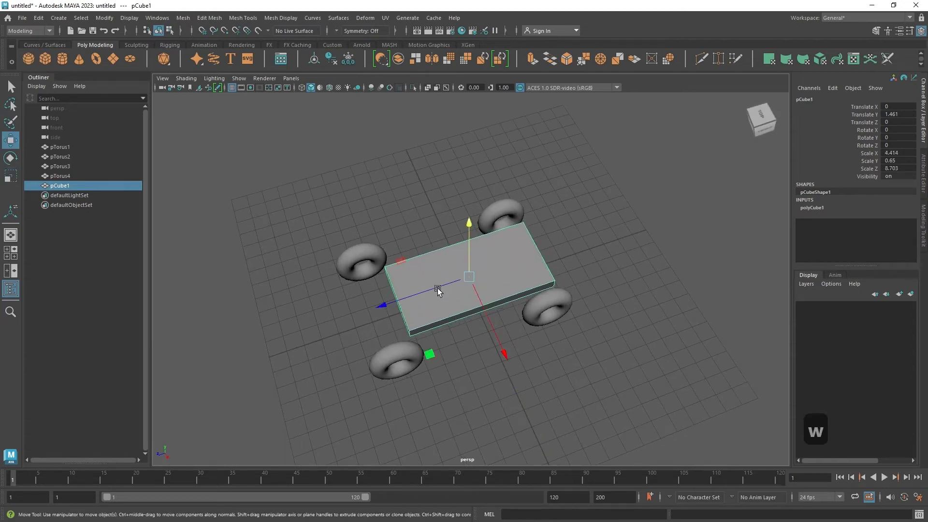
Step: Shift the slab to about 1.01 in Z and lengthen it to a Z scale of about 10.22
{"action": "left_click_drag", "start_coordinate": [437, 288], "coordinate": [415, 289]}
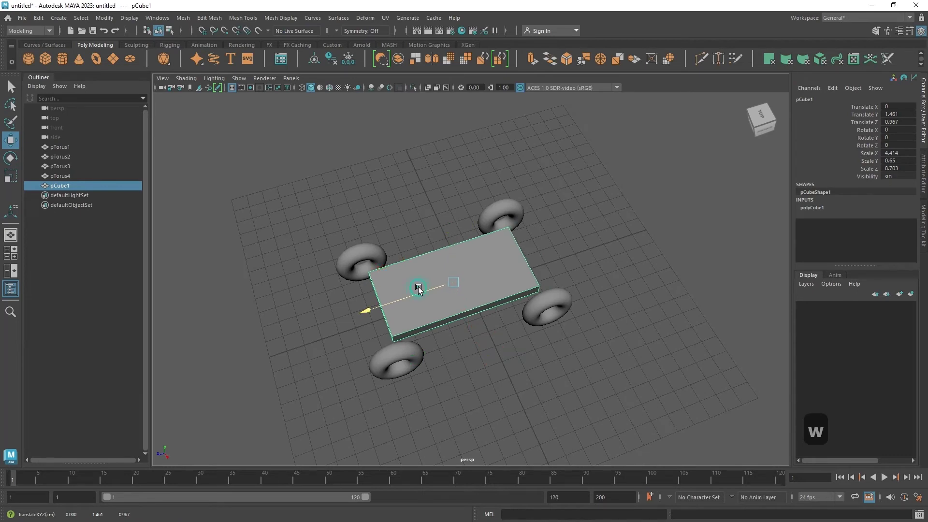
{"action": "key", "text": "r"}
{"action": "left_click_drag", "start_coordinate": [414, 296], "coordinate": [442, 266]}
{"action": "key", "text": "w"}
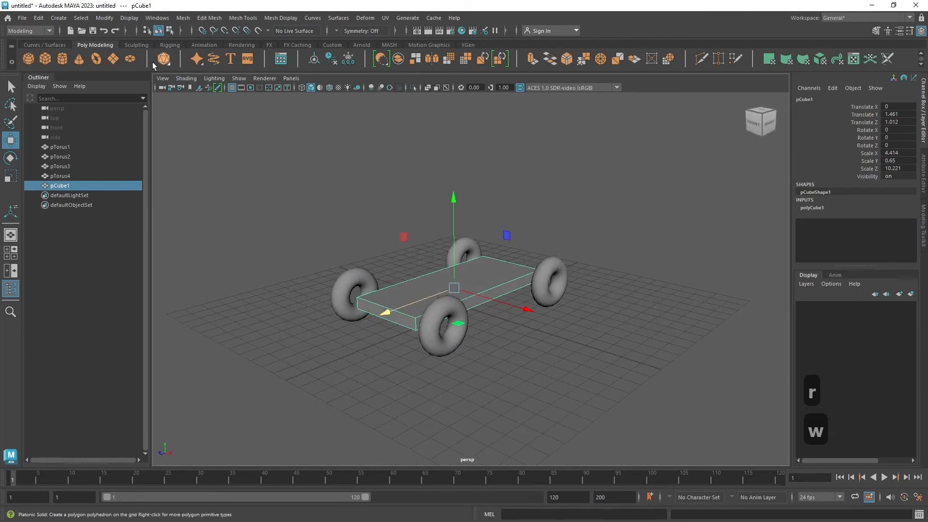
Step: Create a polygon cylinder, raise it to about 3.92 in Y and scale it to about 0.2 in X and Z and 1.25 in Y
{"action": "left_click", "coordinate": [64, 59]}
{"action": "key", "text": "e"}
{"action": "key", "text": "r"}
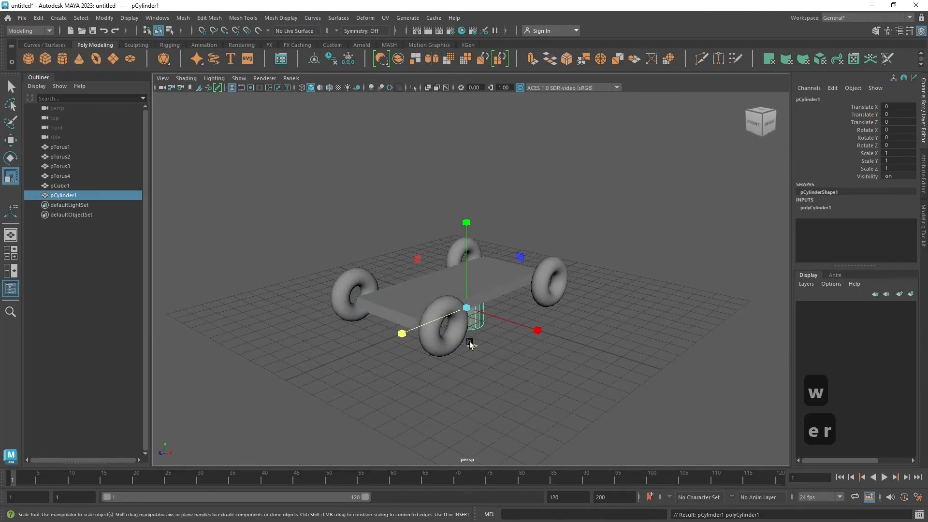
{"action": "left_click_drag", "start_coordinate": [470, 344], "coordinate": [464, 338]}
{"action": "key", "text": "w"}
{"action": "left_click_drag", "start_coordinate": [464, 290], "coordinate": [453, 246]}
{"action": "key", "text": "e"}
{"action": "key", "text": "r"}
{"action": "left_click_drag", "start_coordinate": [467, 183], "coordinate": [472, 106]}
Step: Rotate the thin cylinder onto its side with Rotate Z set to 90
{"action": "key", "text": "r"}
{"action": "key", "text": "e"}
{"action": "left_click_drag", "start_coordinate": [471, 232], "coordinate": [425, 160]}
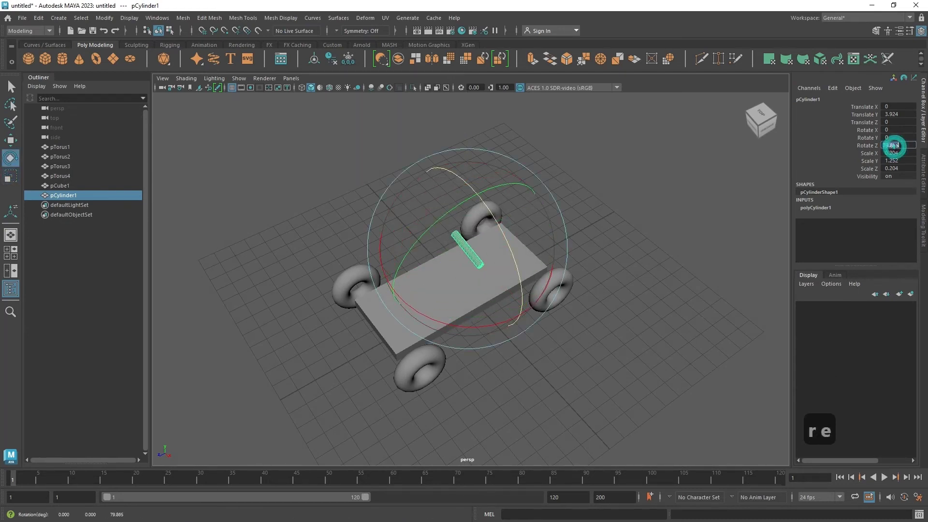
{"action": "type", "text": "90"}
{"action": "key", "text": "Return"}
Step: Place the cylinder as the front axle at about 1.66 in Y and 5.4 in Z, and lengthen it to a Y scale of about 2.87
{"action": "key", "text": "e"}
{"action": "key", "text": "w"}
{"action": "left_click_drag", "start_coordinate": [431, 228], "coordinate": [472, 243], "text": "alt"}
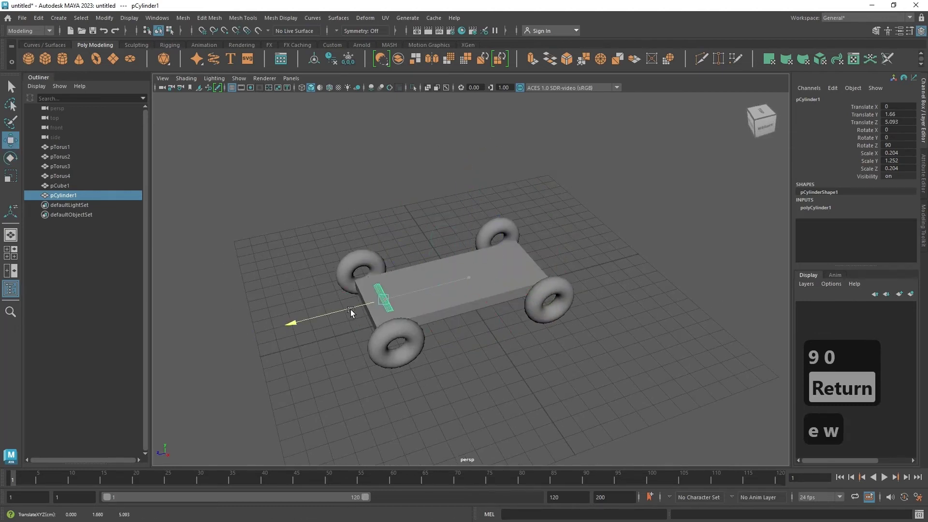
{"action": "key", "text": "r"}
{"action": "left_click_drag", "start_coordinate": [349, 309], "coordinate": [361, 230]}
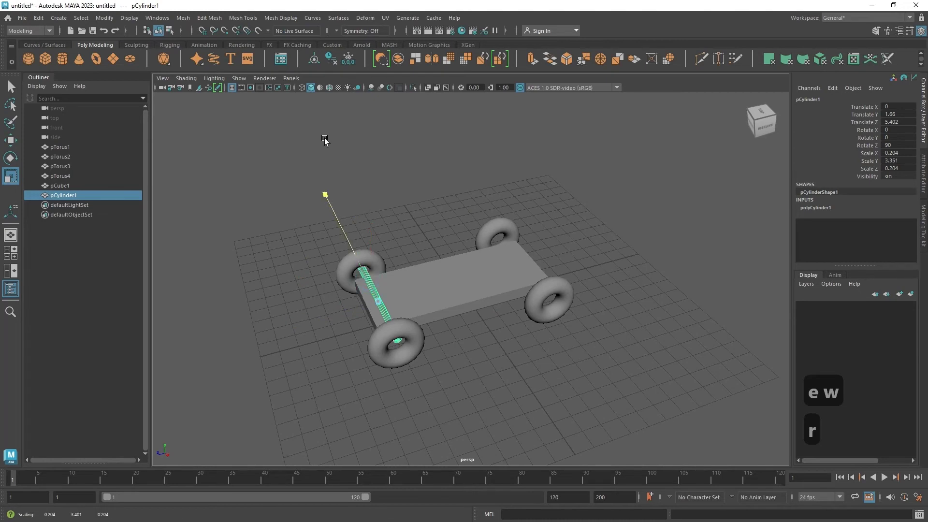
{"action": "key", "text": "w"}
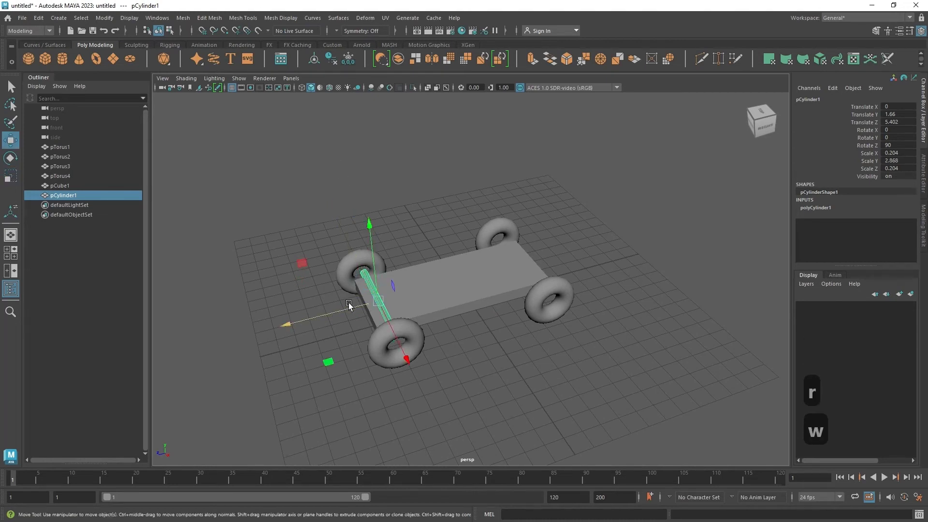
Step: Duplicate the front axle and move the copy along the Z axis to the rear wheels
{"action": "left_click_drag", "start_coordinate": [372, 312], "coordinate": [418, 309], "text": "alt"}
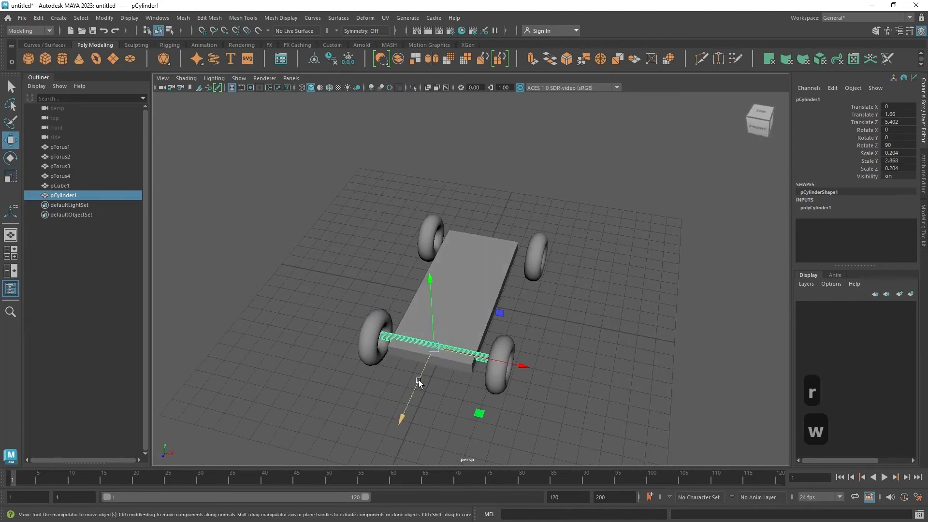
{"action": "key", "text": "e"}
{"action": "key", "text": "r"}
{"action": "key", "text": "ctrl+d"}
{"action": "key", "text": "w"}
{"action": "left_click_drag", "start_coordinate": [412, 384], "coordinate": [469, 270]}
Step: Duplicate the body slab, raise the copy to about 3.03 in Y and shorten it to a Z scale of about 4.33
{"action": "left_click", "coordinate": [489, 301]}
{"action": "left_click_drag", "start_coordinate": [489, 302], "coordinate": [492, 346], "text": "alt"}
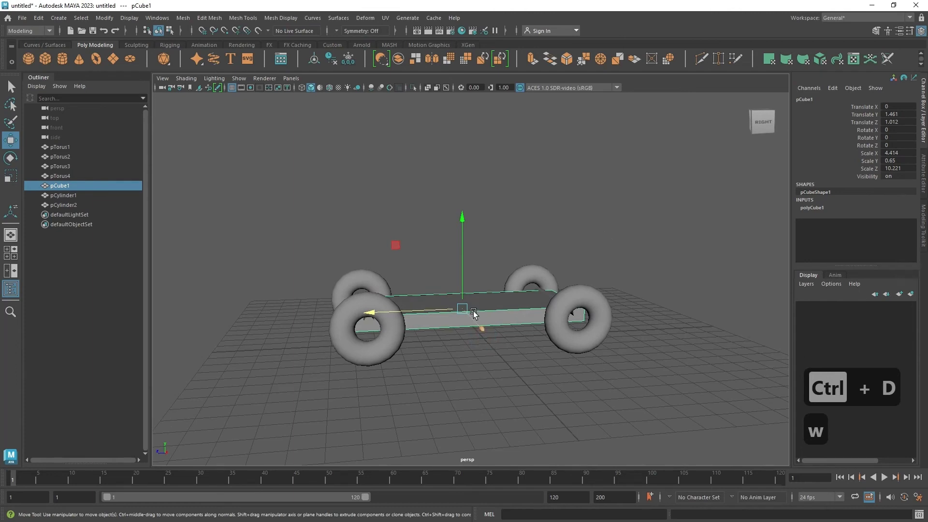
{"action": "key", "text": "ctrl+d"}
{"action": "key", "text": "w"}
{"action": "left_click_drag", "start_coordinate": [463, 271], "coordinate": [462, 239]}
{"action": "key", "text": "e"}
{"action": "key", "text": "r"}
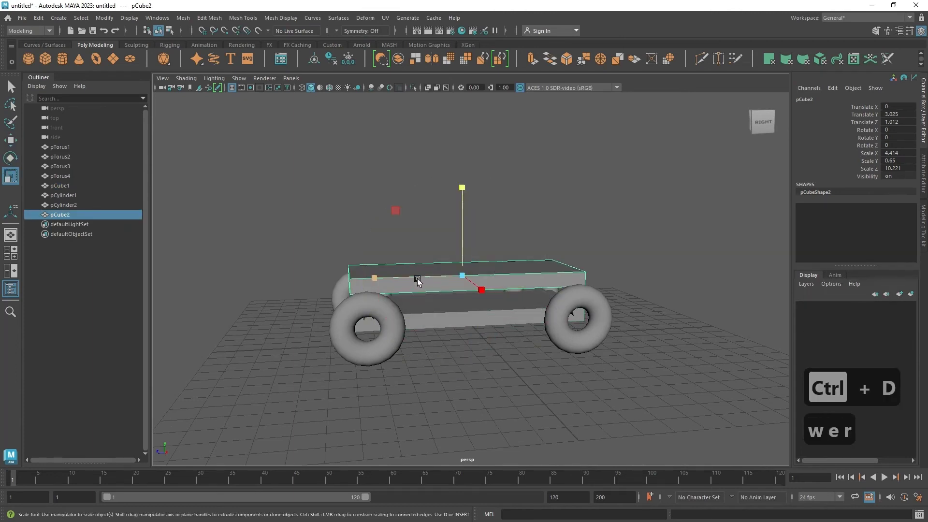
{"action": "left_click_drag", "start_coordinate": [417, 278], "coordinate": [463, 279]}
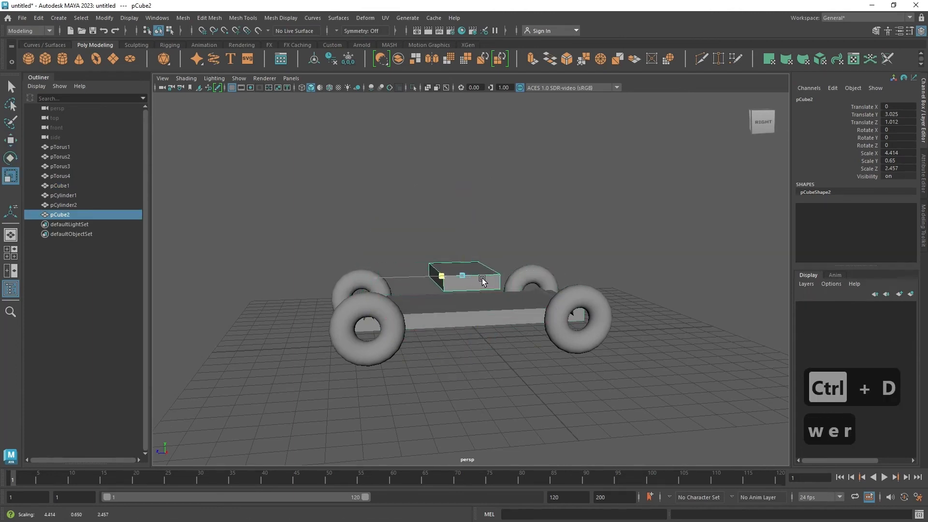
Step: Tilt the short slab to about 48.4° in X and move it along Z to the front of the chassis
{"action": "key", "text": "e"}
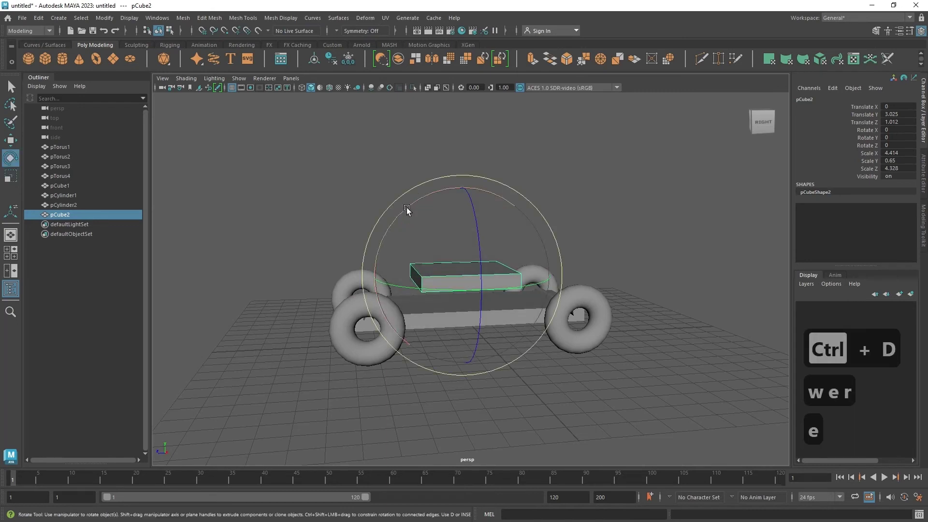
{"action": "left_click_drag", "start_coordinate": [406, 208], "coordinate": [394, 292]}
{"action": "key", "text": "w"}
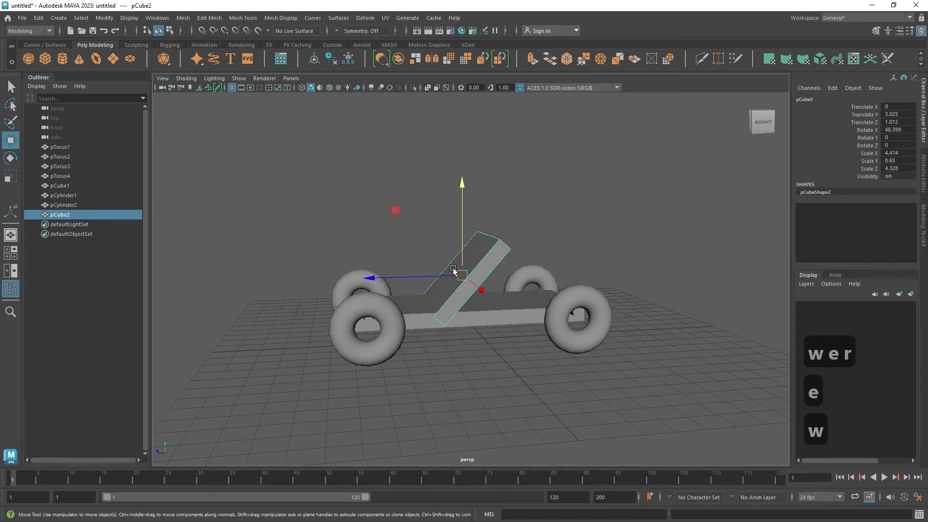
{"action": "left_click_drag", "start_coordinate": [447, 276], "coordinate": [537, 275]}
Step: Duplicate the tilted slab for the seat back at about -3.51 in Z and rotate the copy to about 79.6° in X
{"action": "key", "text": "ctrl+d"}
{"action": "key", "text": "e"}
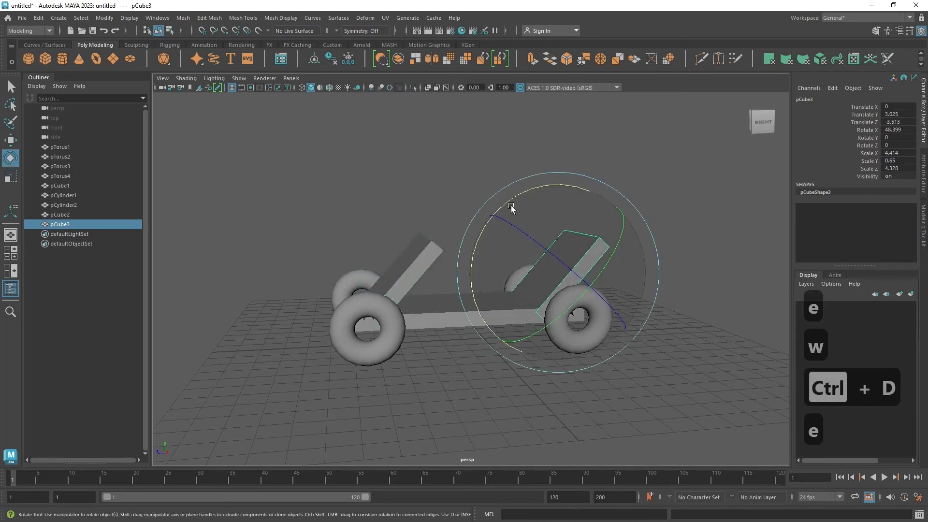
{"action": "left_click_drag", "start_coordinate": [505, 203], "coordinate": [478, 238]}
Step: Lengthen the seat back to a Z scale of about 5.03 and move it to about 4.0 in Y and -2.02 in Z
{"action": "key", "text": "r"}
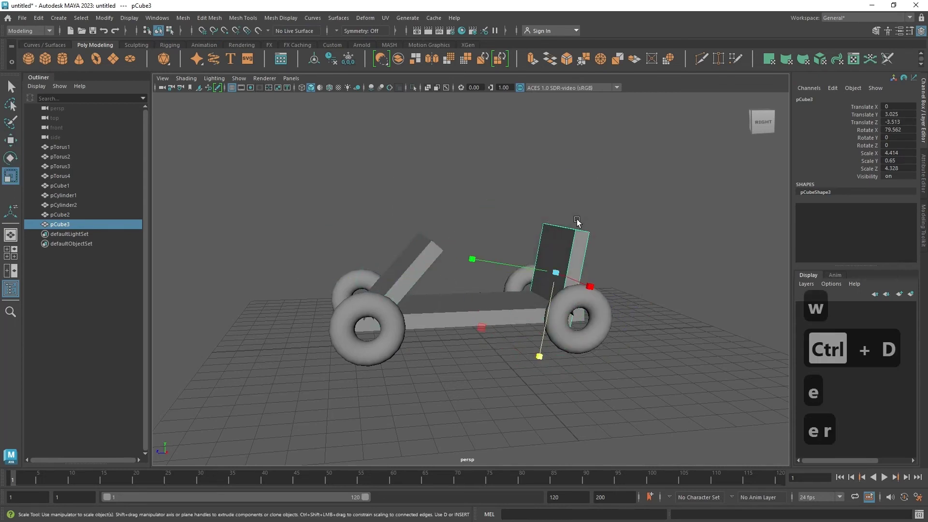
{"action": "left_click_drag", "start_coordinate": [552, 310], "coordinate": [550, 313]}
{"action": "key", "text": "w"}
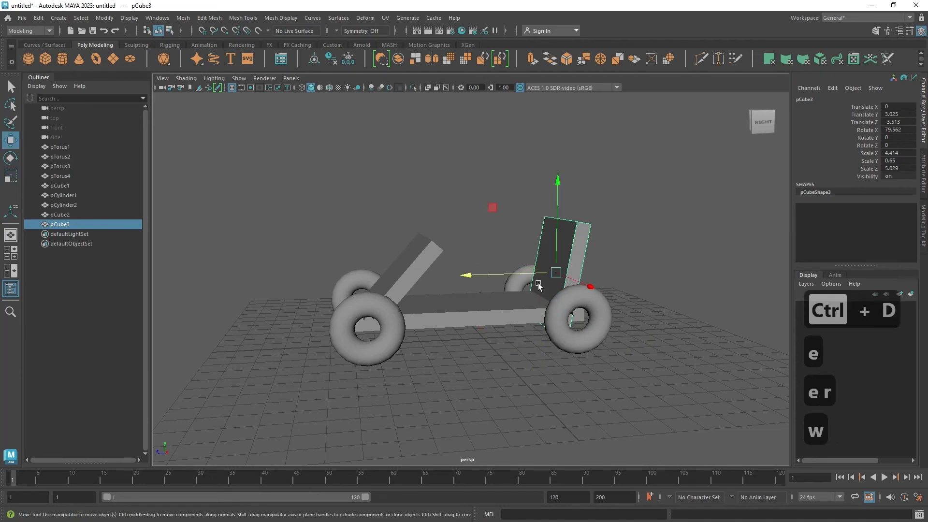
{"action": "left_click_drag", "start_coordinate": [559, 249], "coordinate": [327, 175]}
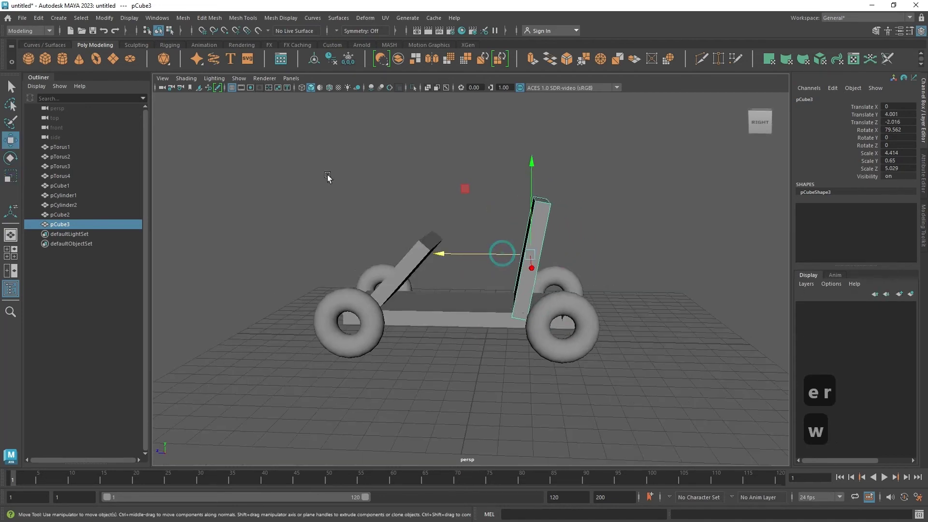
Step: Create a polygon cube and place it behind the seat back at about 2.05 in Y and -3.48 in Z
{"action": "left_click", "coordinate": [48, 57]}
{"action": "left_click_drag", "start_coordinate": [458, 342], "coordinate": [532, 334]}
{"action": "left_click_drag", "start_coordinate": [562, 264], "coordinate": [563, 259]}
{"action": "left_click_drag", "start_coordinate": [565, 228], "coordinate": [565, 221]}
Step: Scale the cube behind the seat uniformly to about 2.2 and raise it slightly
{"action": "key", "text": "e"}
{"action": "key", "text": "r"}
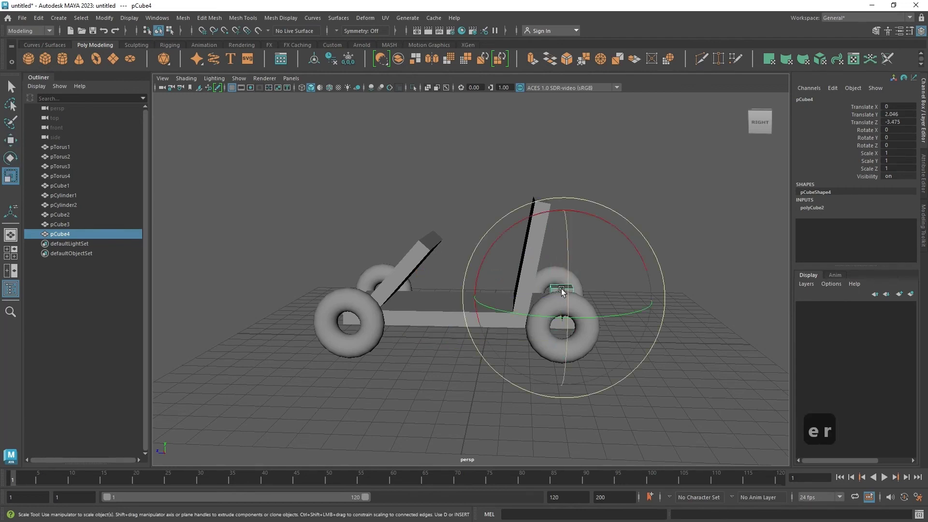
{"action": "left_click_drag", "start_coordinate": [559, 295], "coordinate": [594, 315]}
{"action": "key", "text": "w"}
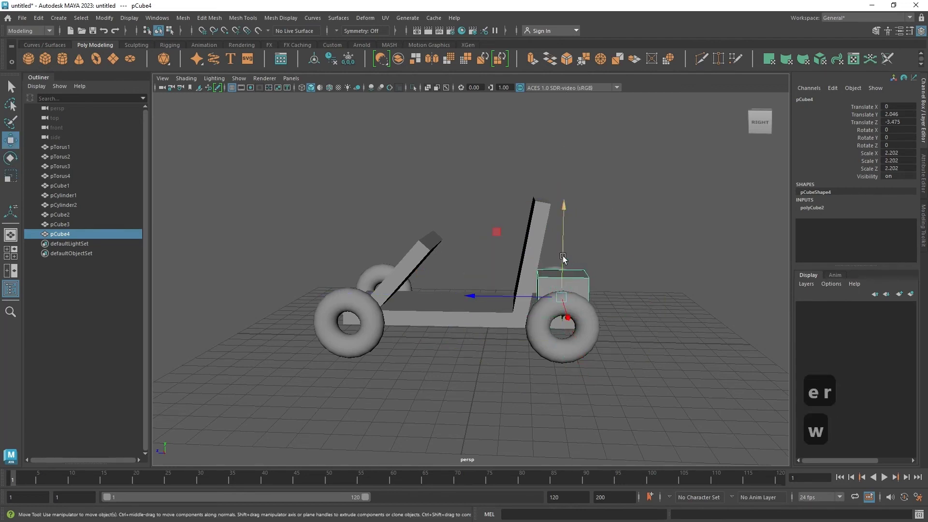
{"action": "left_click_drag", "start_coordinate": [561, 254], "coordinate": [561, 248]}
Step: Create a torus as the steering wheel, tilt it to about -59.9° in X and place it at about 4.26 in Y and 1.0 in Z
{"action": "left_click", "coordinate": [97, 59]}
{"action": "key", "text": "w"}
{"action": "left_click_drag", "start_coordinate": [493, 271], "coordinate": [544, 244]}
{"action": "key", "text": "e"}
{"action": "left_click_drag", "start_coordinate": [544, 244], "coordinate": [509, 234], "text": "alt"}
{"action": "key", "text": "w"}
{"action": "left_click_drag", "start_coordinate": [459, 248], "coordinate": [431, 245]}
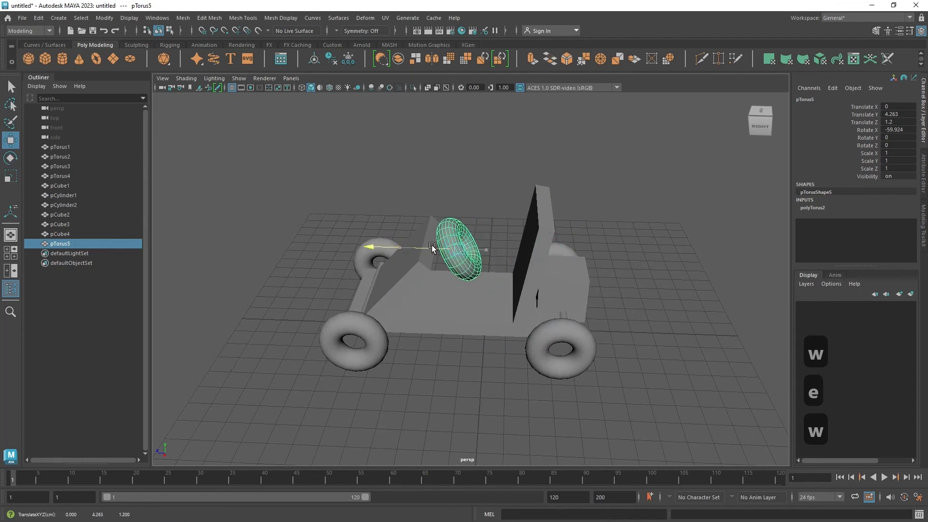
Step: Create a cylinder for the steering column, raise it to about 3.57 in Y and scale it to about 0.42 in X and Z and 1.29 in Y
{"action": "left_click", "coordinate": [62, 60]}
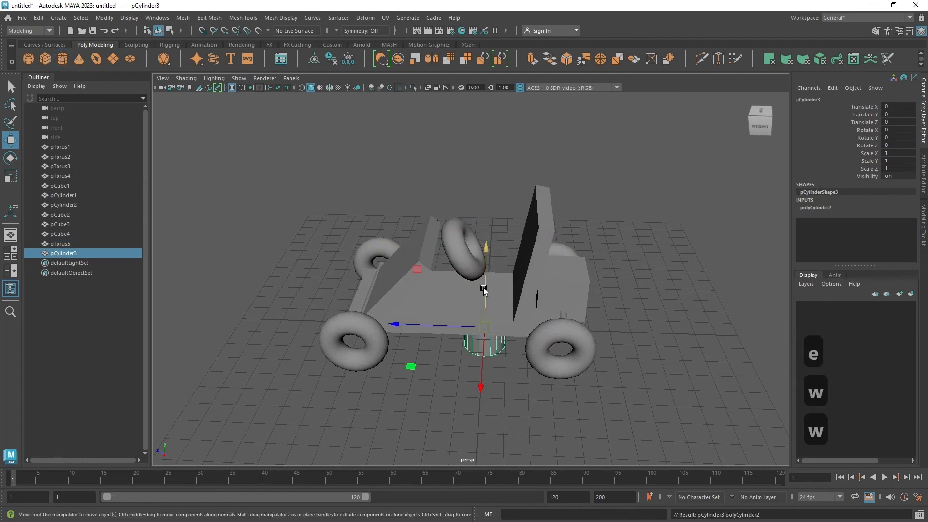
{"action": "left_click_drag", "start_coordinate": [483, 285], "coordinate": [492, 214]}
{"action": "key", "text": "e"}
{"action": "key", "text": "r"}
{"action": "left_click_drag", "start_coordinate": [486, 263], "coordinate": [464, 252]}
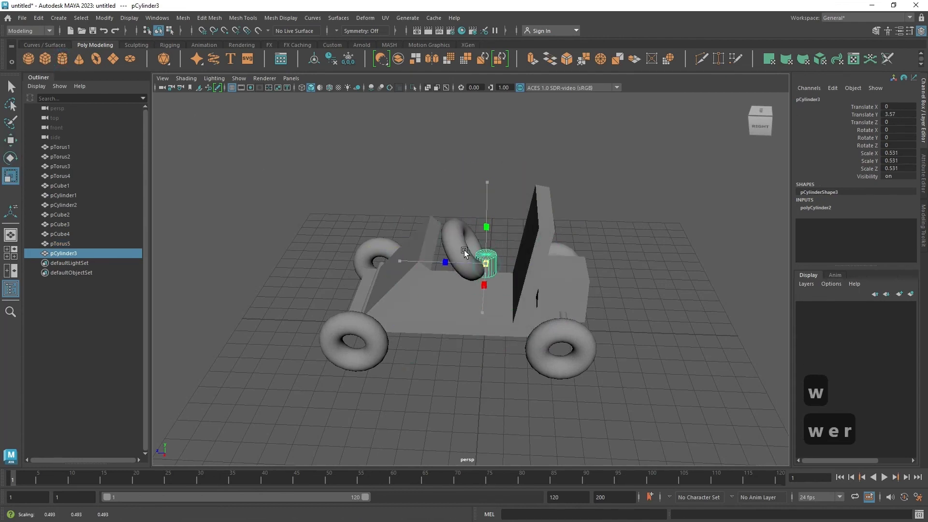
{"action": "left_click_drag", "start_coordinate": [501, 139], "coordinate": [537, 71]}
Step: Tilt the steering column to about -35.6° in X and move it to about 2.23 in Z
{"action": "key", "text": "e"}
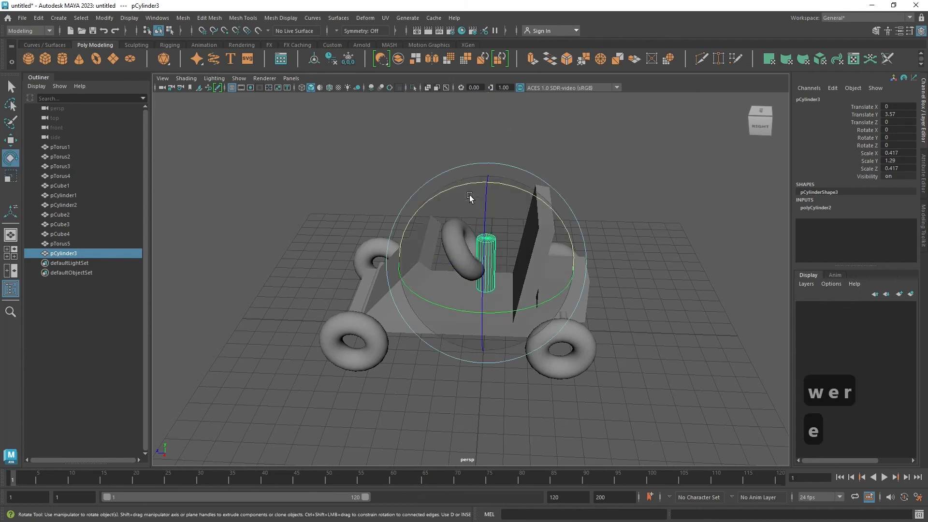
{"action": "left_click_drag", "start_coordinate": [479, 191], "coordinate": [522, 229]}
{"action": "key", "text": "w"}
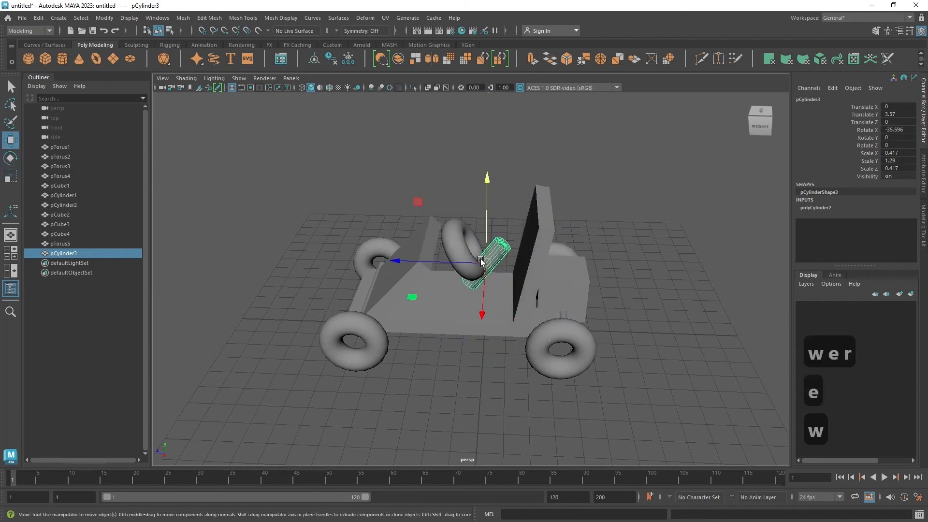
{"action": "left_click_drag", "start_coordinate": [462, 264], "coordinate": [424, 260]}
Step: Lengthen the steering column to a Y scale of about 2.13 and move it to about 3.02 in Y and 2.64 in Z
{"action": "key", "text": "e"}
{"action": "key", "text": "r"}
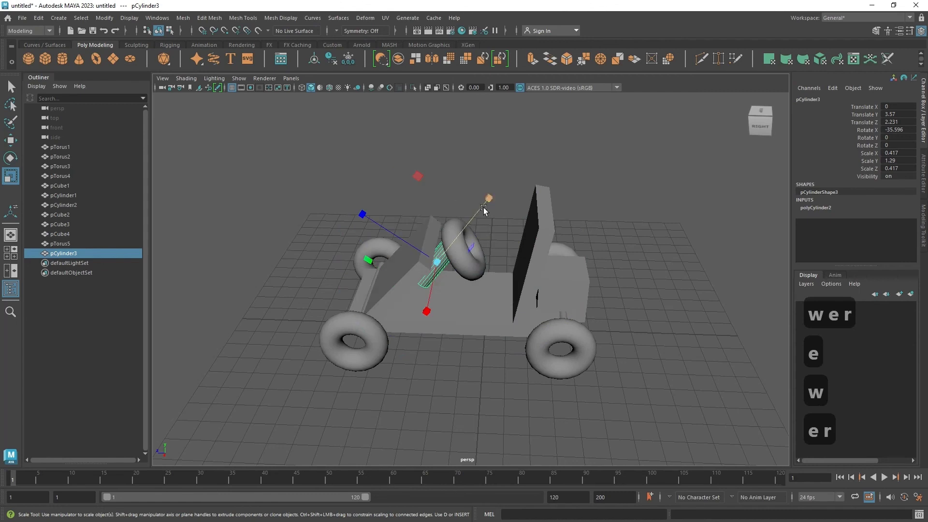
{"action": "left_click_drag", "start_coordinate": [483, 207], "coordinate": [526, 171]}
{"action": "key", "text": "w"}
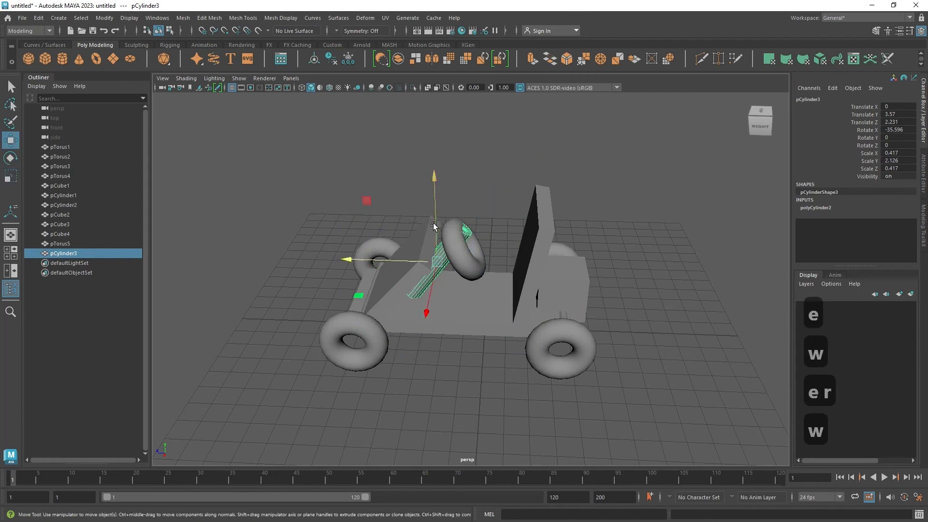
{"action": "left_click_drag", "start_coordinate": [434, 226], "coordinate": [416, 260]}
Step: Rotate the steering column further to line up with the steering wheel, and clear the selection
{"action": "key", "text": "e"}
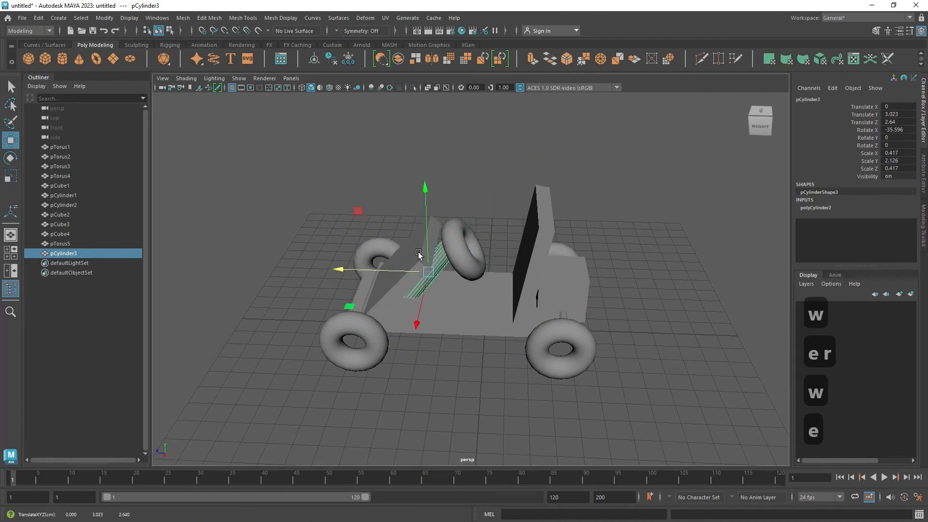
{"action": "left_click_drag", "start_coordinate": [447, 201], "coordinate": [467, 188]}
{"action": "left_click", "coordinate": [536, 184]}
{"action": "left_click_drag", "start_coordinate": [537, 184], "coordinate": [528, 282], "text": "alt"}
{"action": "right_click_drag", "start_coordinate": [528, 282], "coordinate": [460, 253], "text": "alt"}
{"action": "left_click_drag", "start_coordinate": [460, 252], "coordinate": [503, 275], "text": "alt"}
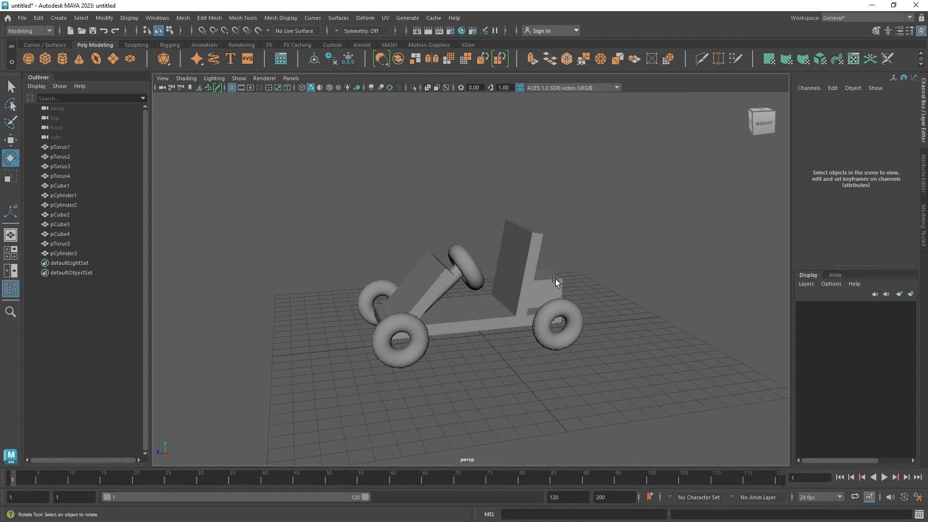
{"action": "left_click_drag", "start_coordinate": [555, 279], "coordinate": [513, 265], "text": "alt"}
{"action": "left_click", "coordinate": [457, 252]}
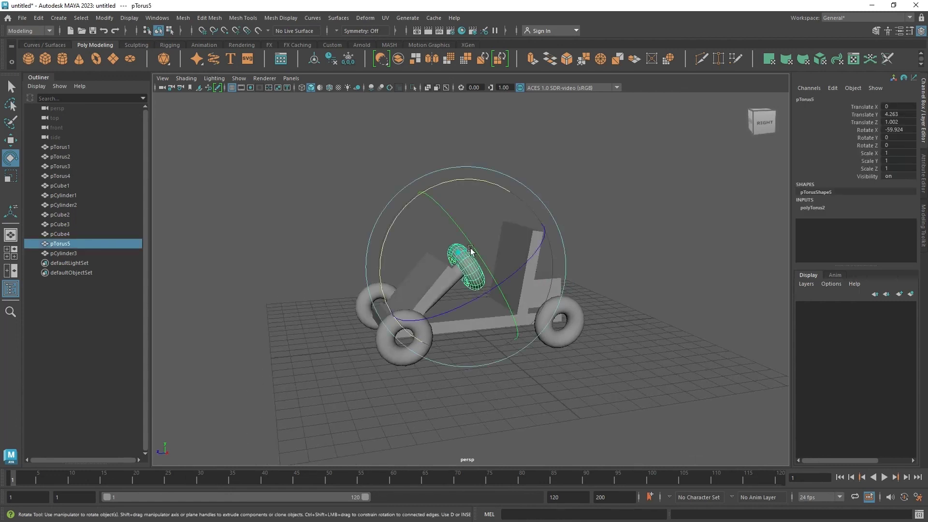
{"action": "left_click", "coordinate": [636, 242]}
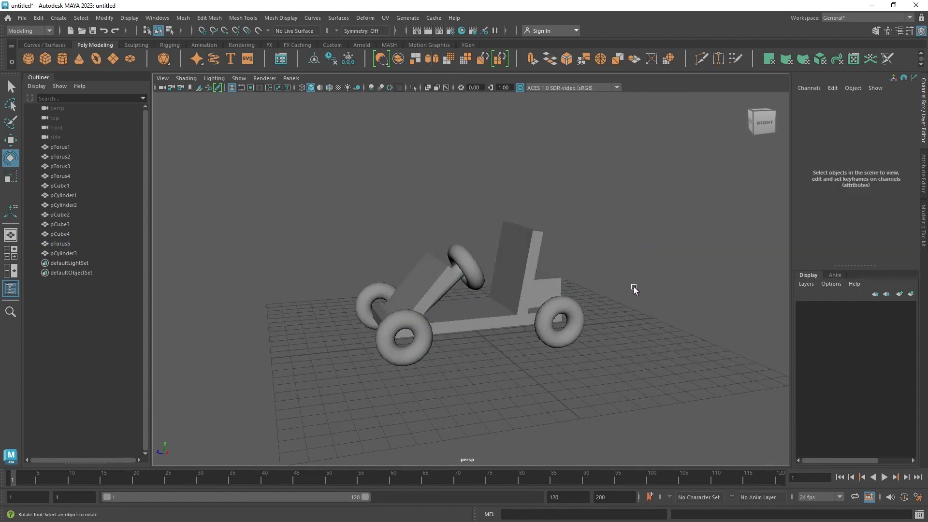